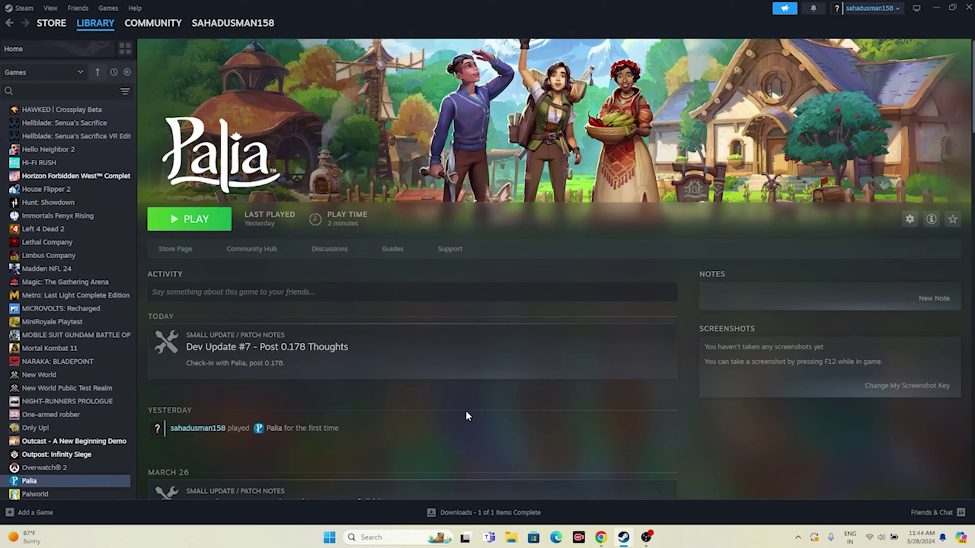
Open the Windows power options to find the Restart command.
{"action": "left_click", "coordinate": [329, 537]}
{"action": "left_click", "coordinate": [613, 502]}
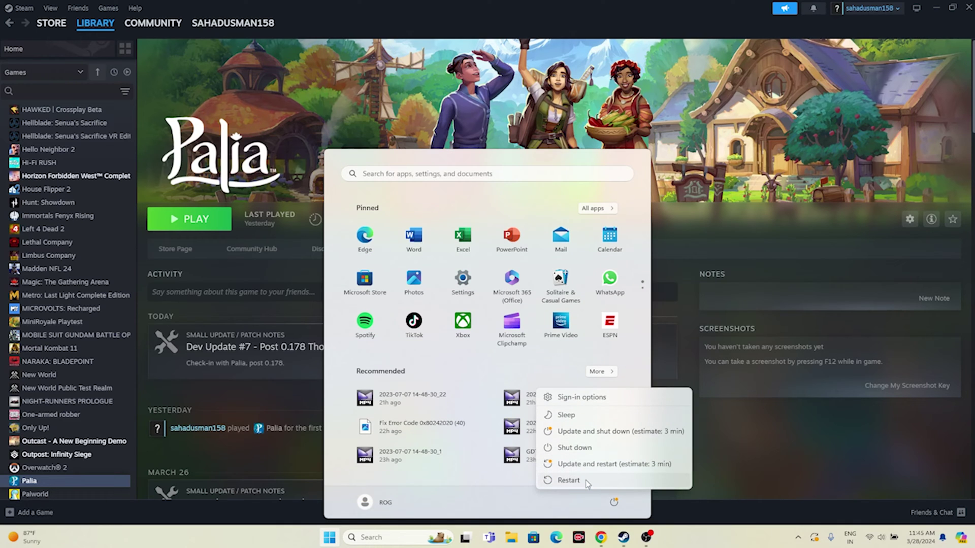
{"action": "left_click", "coordinate": [586, 482]}
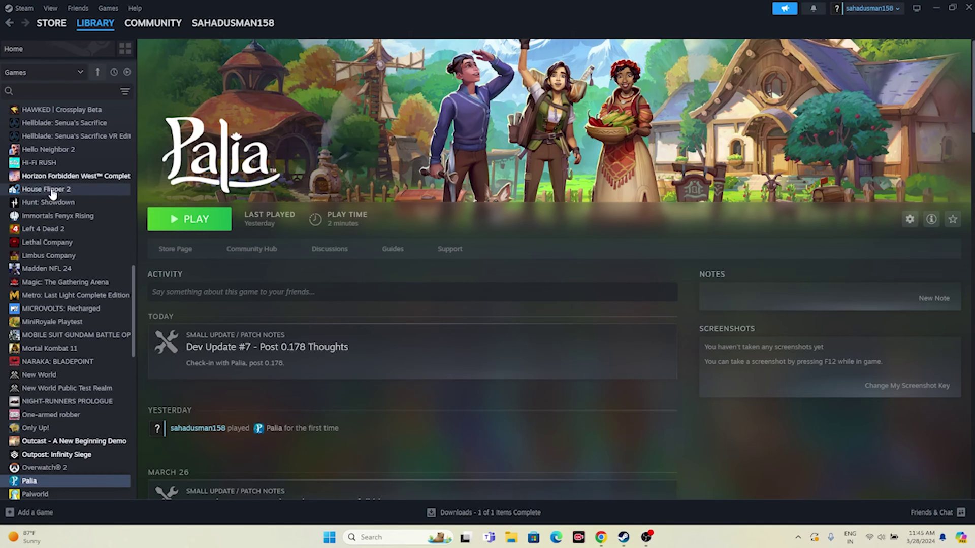
Open Palia's local installation folder from the installed files section of its Steam properties.
{"action": "scroll", "coordinate": [76, 254], "scroll_direction": "down", "scroll_amount": 5}
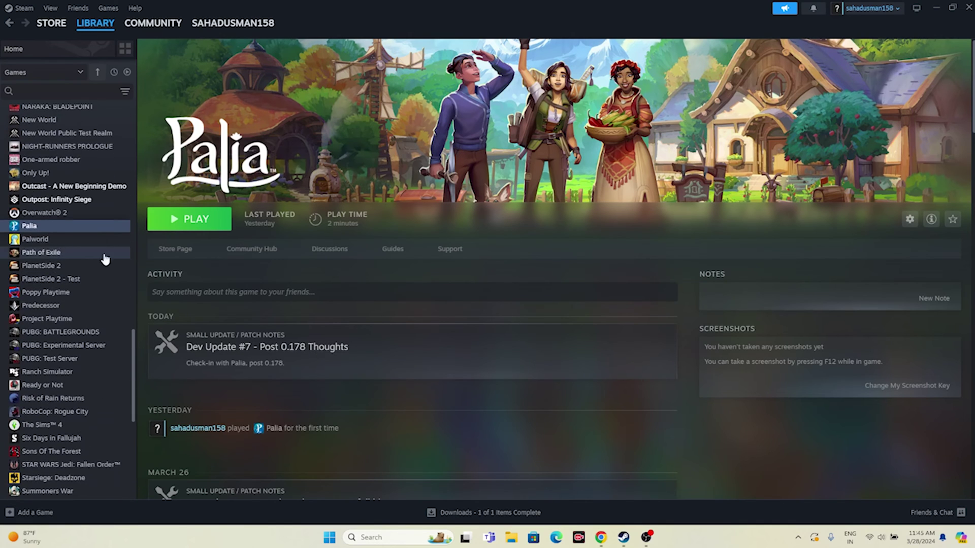
{"action": "right_click", "coordinate": [42, 227]}
{"action": "left_click", "coordinate": [69, 303]}
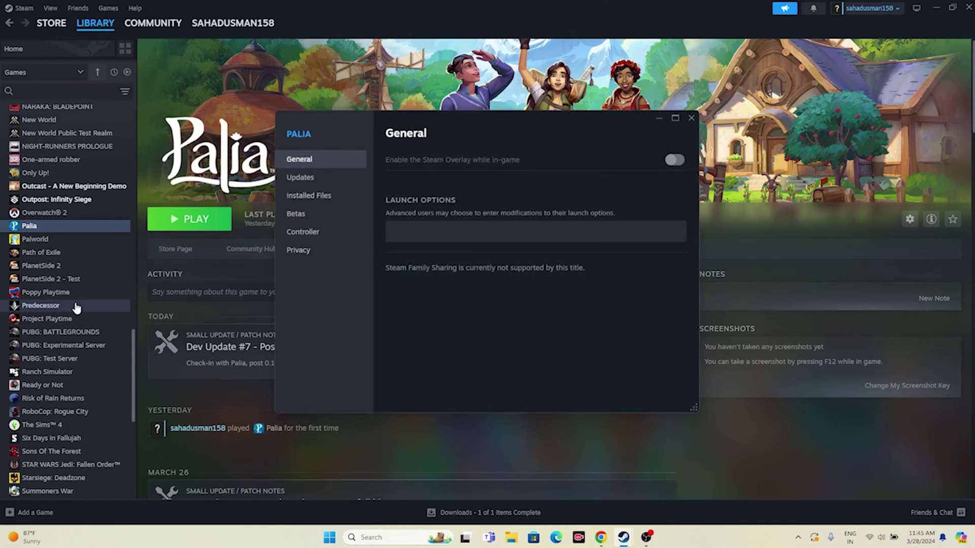
{"action": "left_click", "coordinate": [319, 197]}
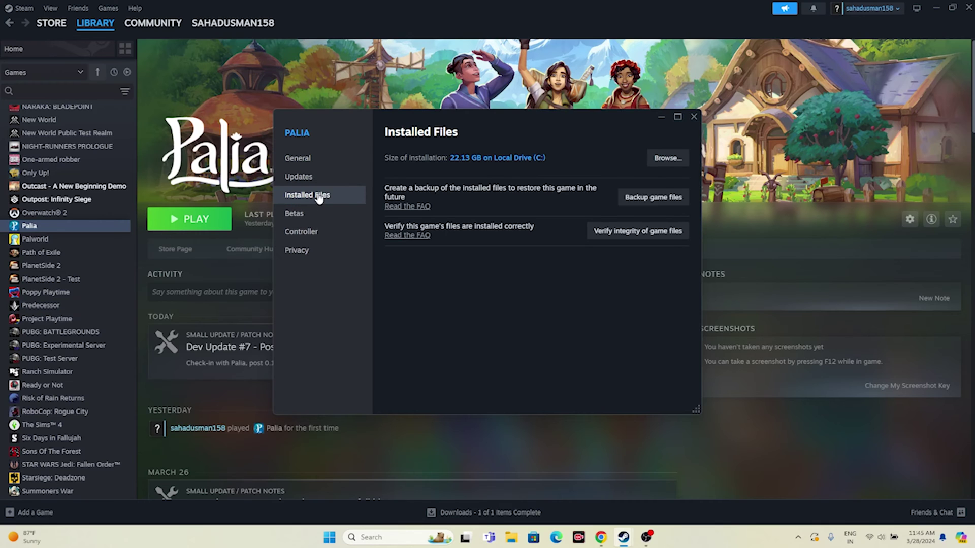
{"action": "left_click", "coordinate": [666, 159]}
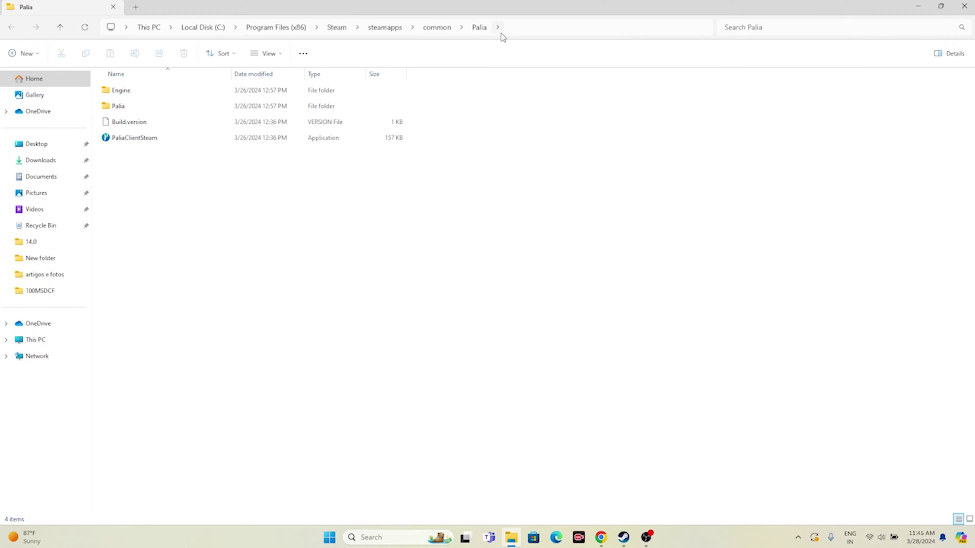
Go to the Palia > Binaries > Win64 subfolder and select the PaliaClientSteam-Win64-Shipping application.
{"action": "left_click", "coordinate": [190, 142]}
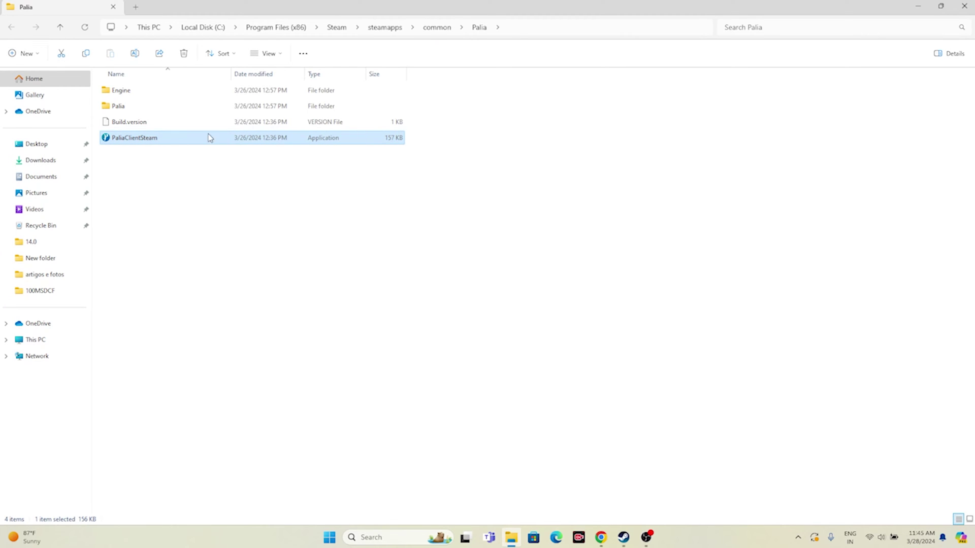
{"action": "double_click", "coordinate": [122, 106]}
{"action": "double_click", "coordinate": [126, 93]}
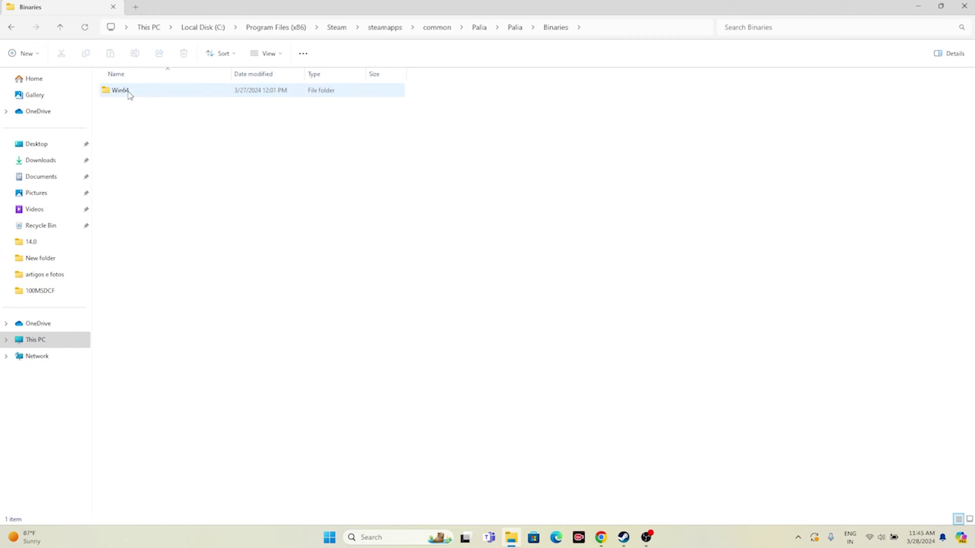
{"action": "double_click", "coordinate": [150, 95]}
{"action": "left_click", "coordinate": [238, 268]}
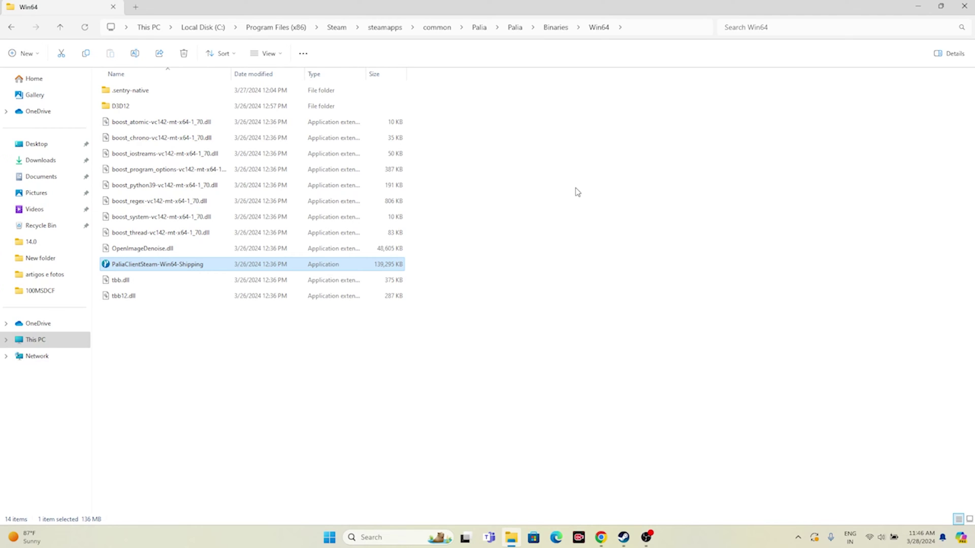
Open the compatibility settings in the properties of PaliaClientSteam-Win64-Shipping.
{"action": "right_click", "coordinate": [229, 270]}
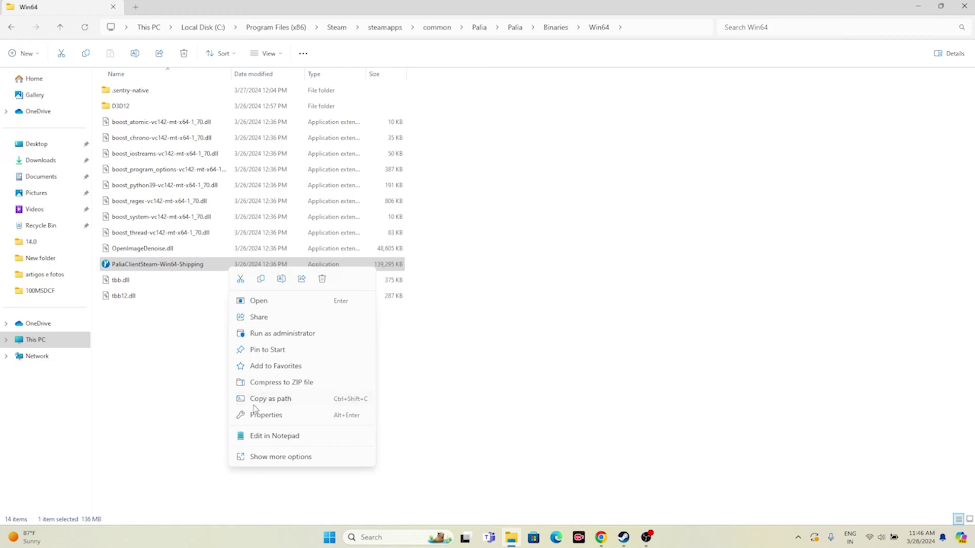
{"action": "left_click", "coordinate": [268, 459]}
{"action": "left_click", "coordinate": [266, 514]}
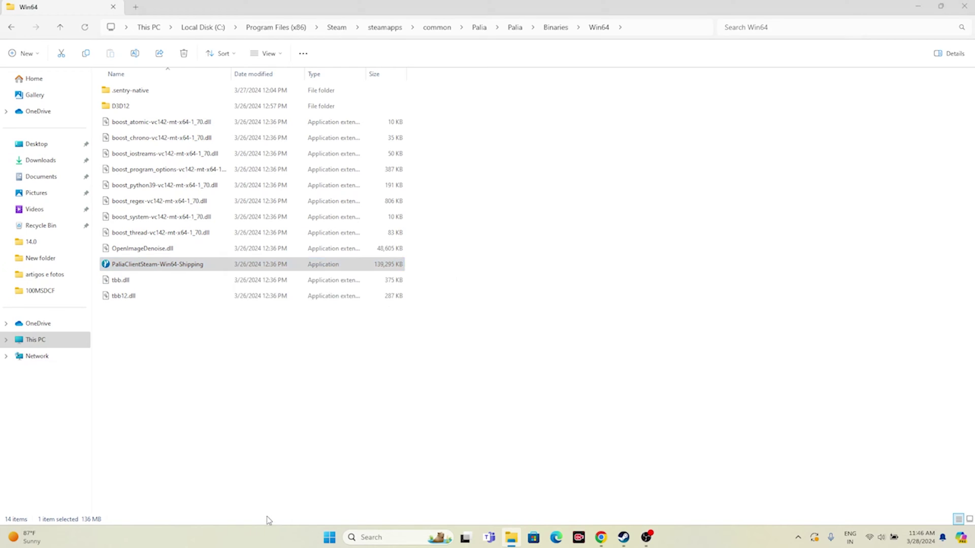
{"action": "left_click", "coordinate": [289, 268]}
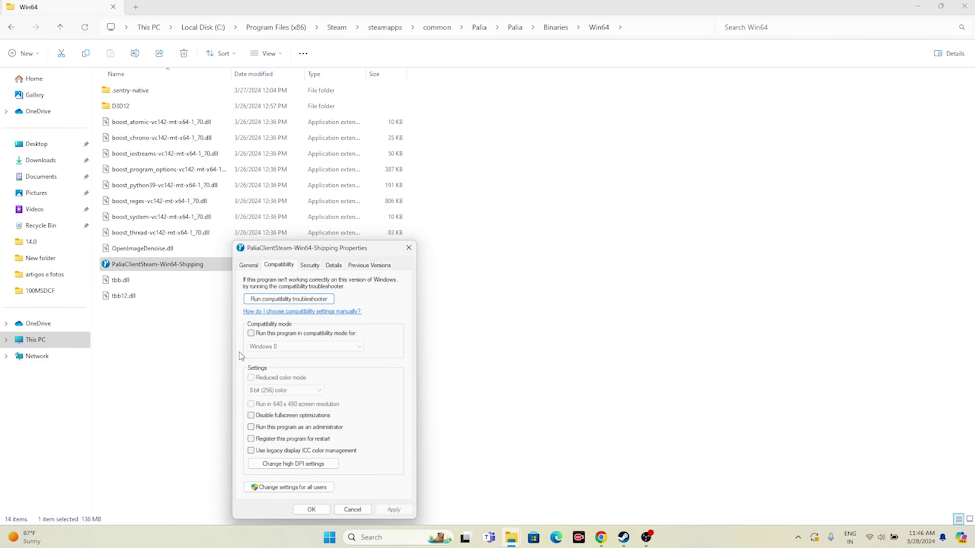
Set PaliaClientSteam-Win64-Shipping to run in compatibility mode for Windows 8 and as an administrator, and save the properties.
{"action": "left_click", "coordinate": [251, 333]}
{"action": "left_click", "coordinate": [355, 346]}
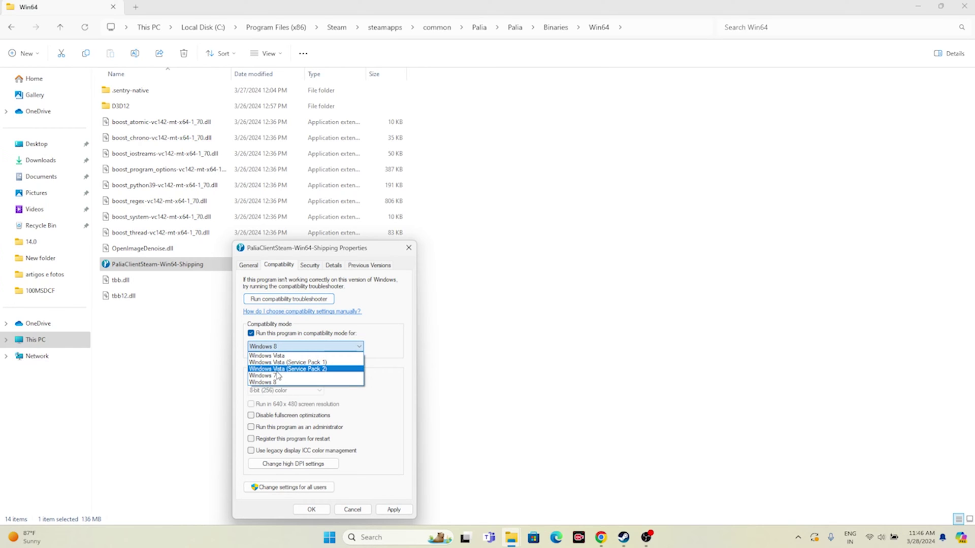
{"action": "left_click", "coordinate": [278, 378]}
{"action": "left_click", "coordinate": [305, 347]}
{"action": "left_click", "coordinate": [284, 383]}
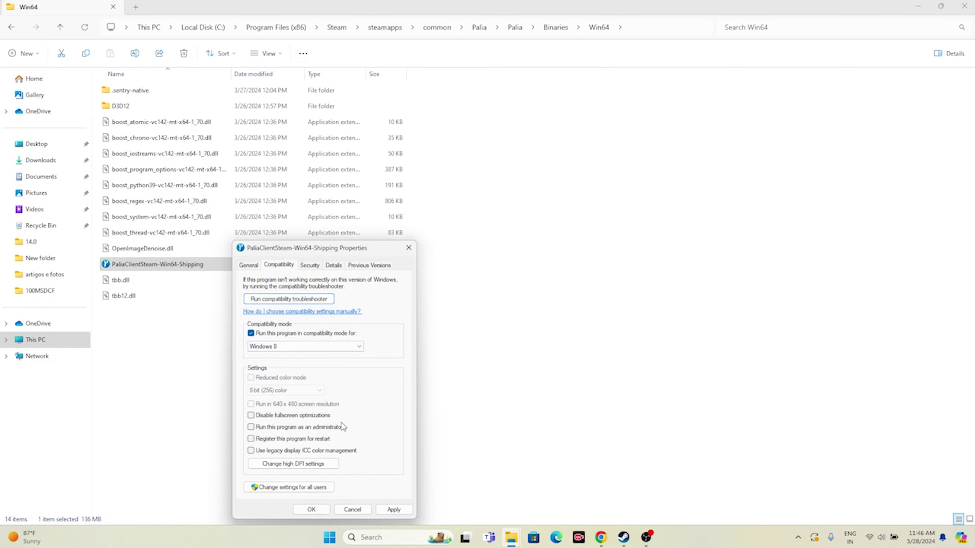
{"action": "left_click", "coordinate": [393, 510]}
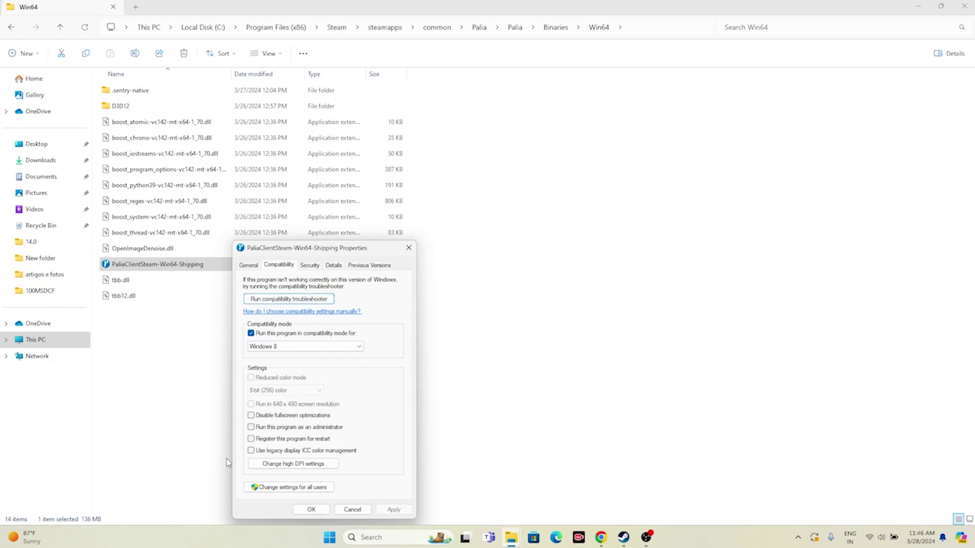
{"action": "left_click", "coordinate": [251, 428]}
{"action": "left_click", "coordinate": [312, 510]}
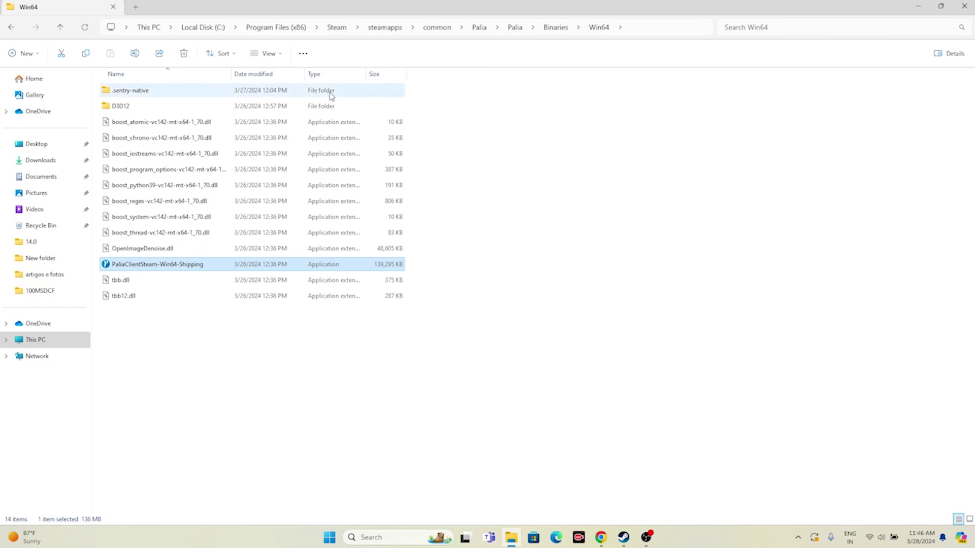
Close the Win64 folder and Palia's properties, and minimize Steam to reach the desktop.
{"action": "left_click", "coordinate": [964, 6]}
{"action": "left_click", "coordinate": [699, 120]}
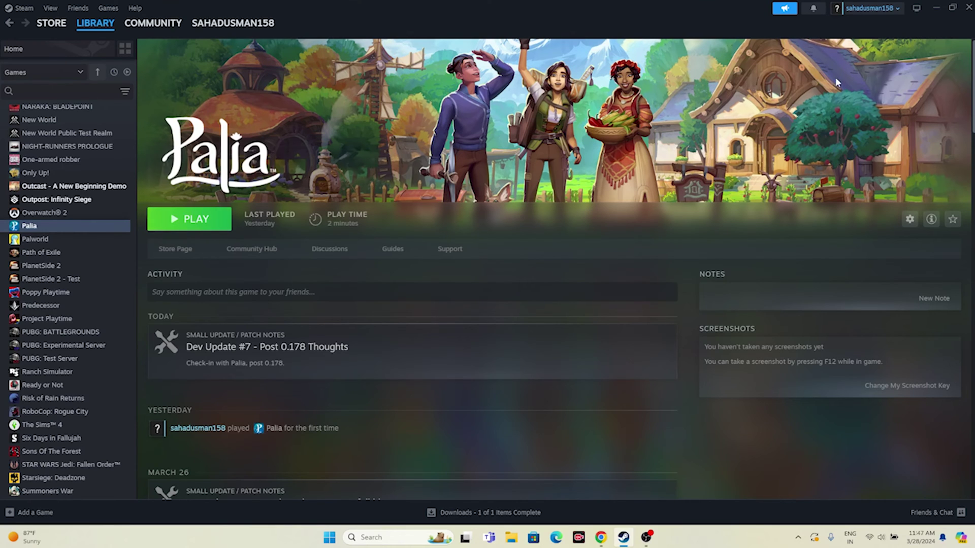
{"action": "left_click", "coordinate": [941, 7]}
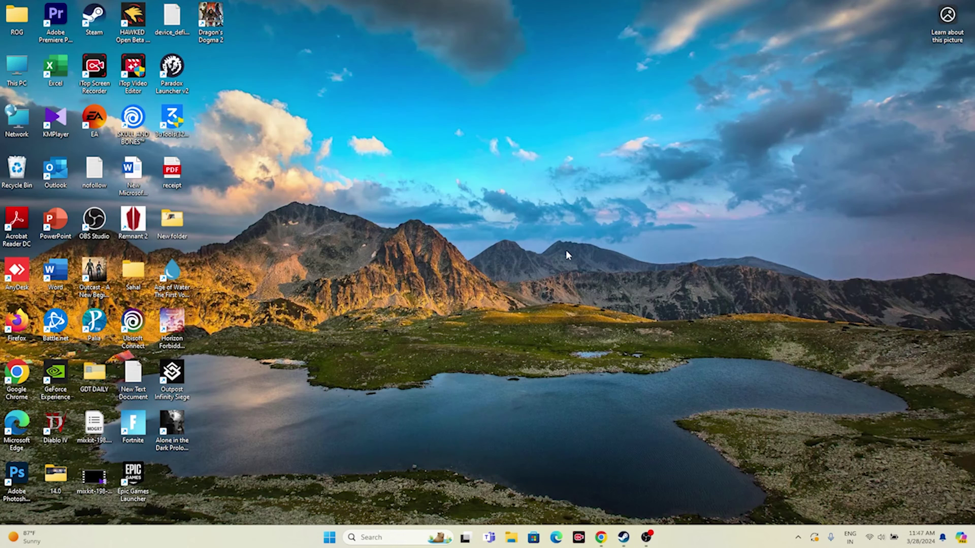
Open the Date & time page in Windows Settings to check the automatic time zone and time options.
{"action": "left_click", "coordinate": [390, 539]}
{"action": "left_click", "coordinate": [395, 333]}
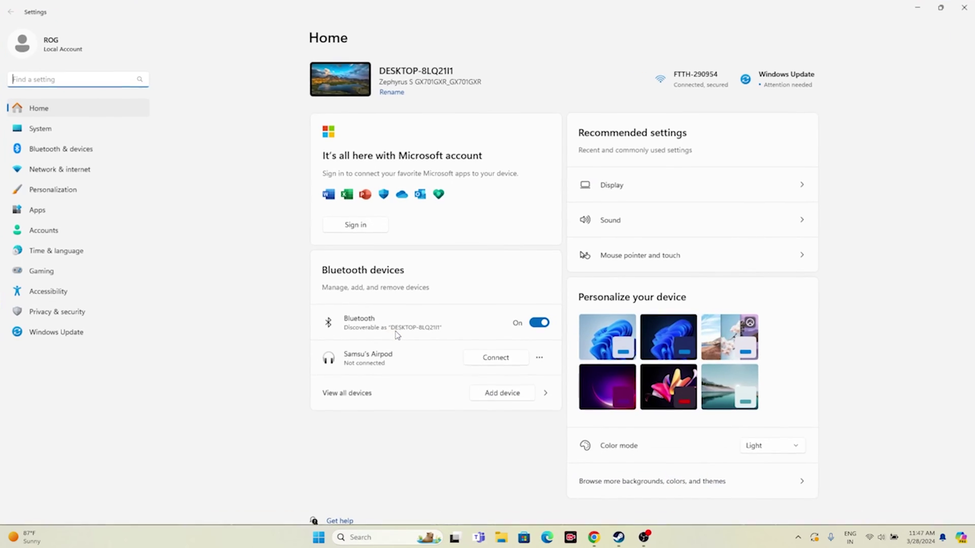
{"action": "left_click", "coordinate": [54, 250]}
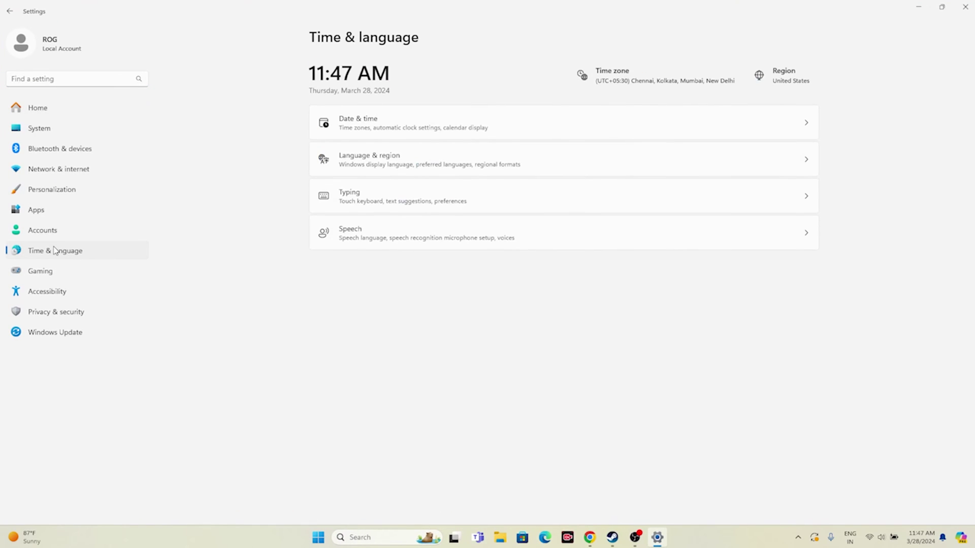
{"action": "left_click", "coordinate": [341, 118]}
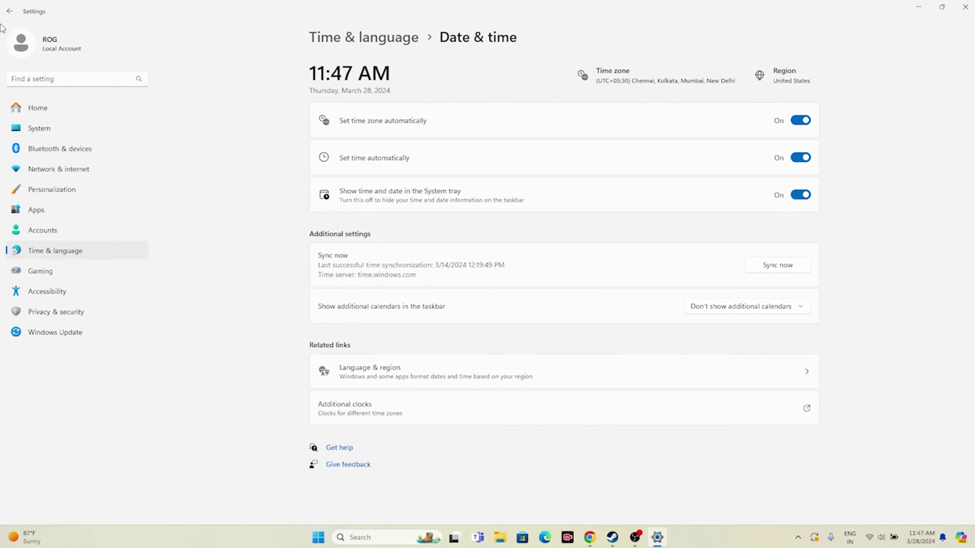
Check the country or region choice on the Language & region page without changing it.
{"action": "left_click", "coordinate": [10, 10]}
{"action": "left_click", "coordinate": [394, 165]}
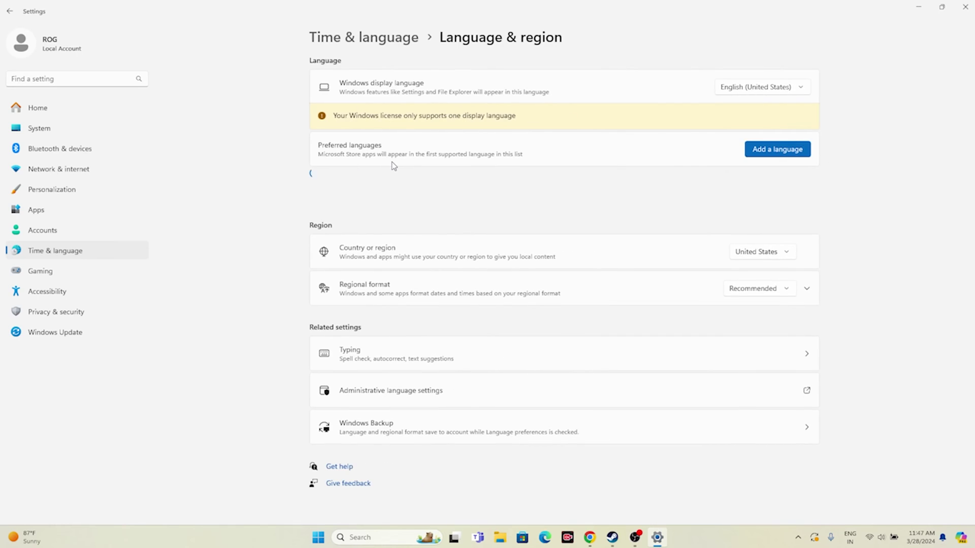
{"action": "left_click", "coordinate": [785, 253]}
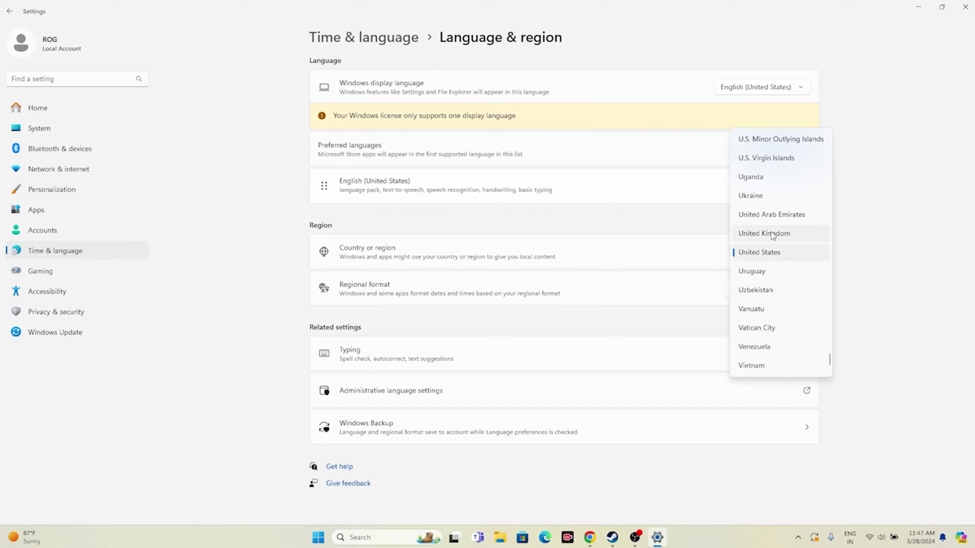
{"action": "left_click", "coordinate": [944, 282]}
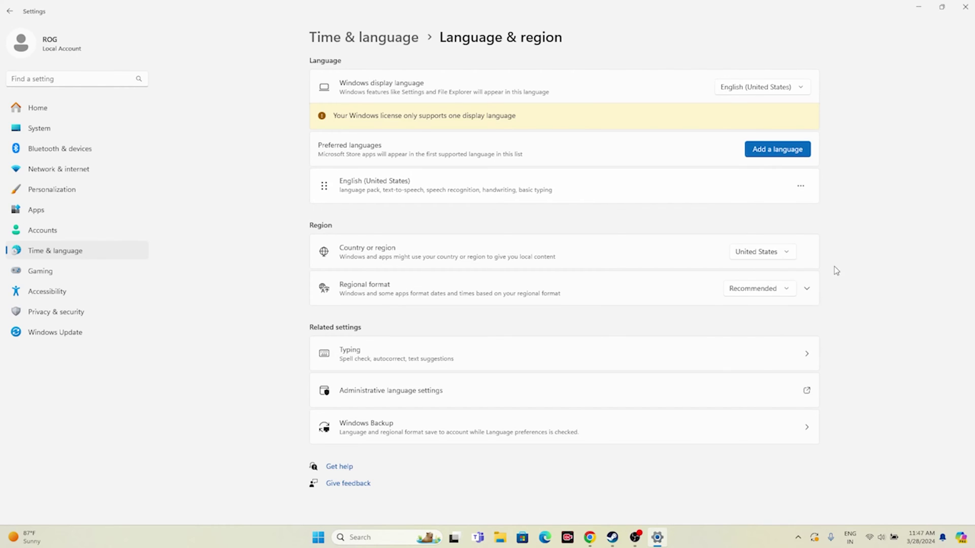
Close Settings, view Palia's library page in Steam, and minimize Steam again.
{"action": "left_click", "coordinate": [971, 4]}
{"action": "left_click", "coordinate": [622, 537]}
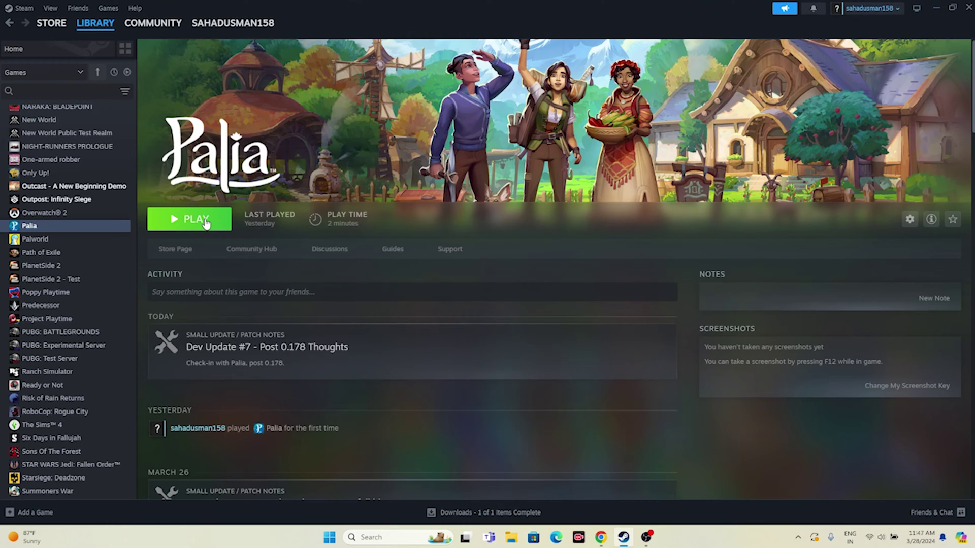
{"action": "left_click", "coordinate": [931, 9]}
Search Windows for "control" and open Control Panel.
{"action": "left_click", "coordinate": [366, 534]}
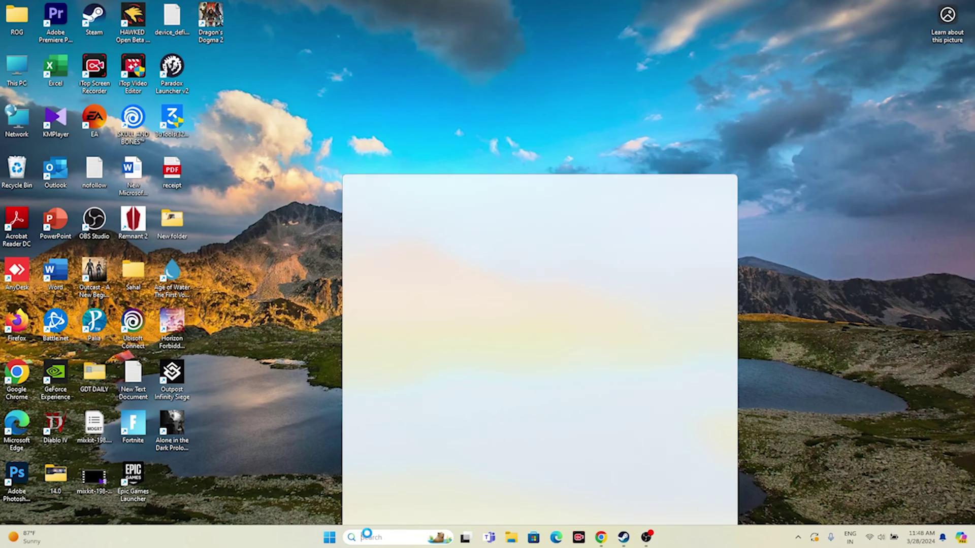
{"action": "type", "text": "contro"}
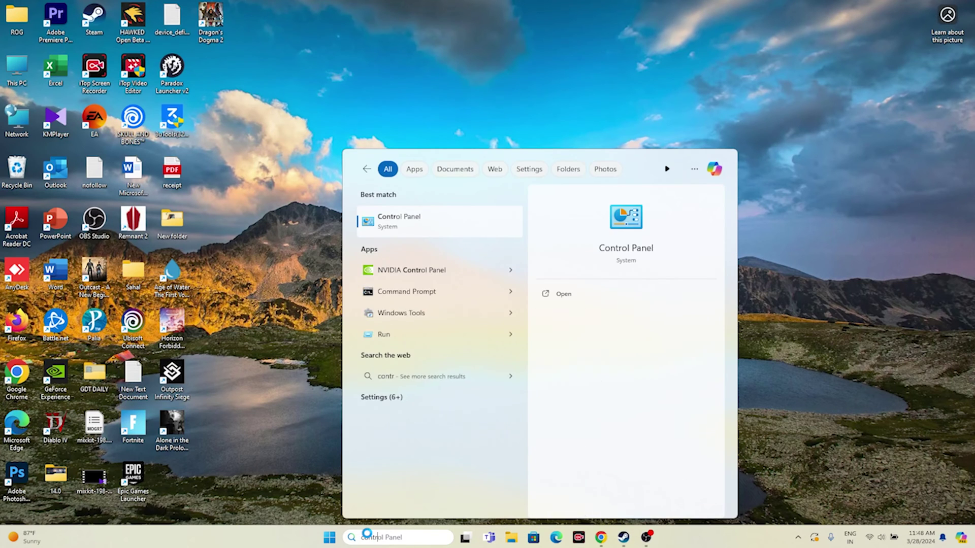
{"action": "type", "text": "l"}
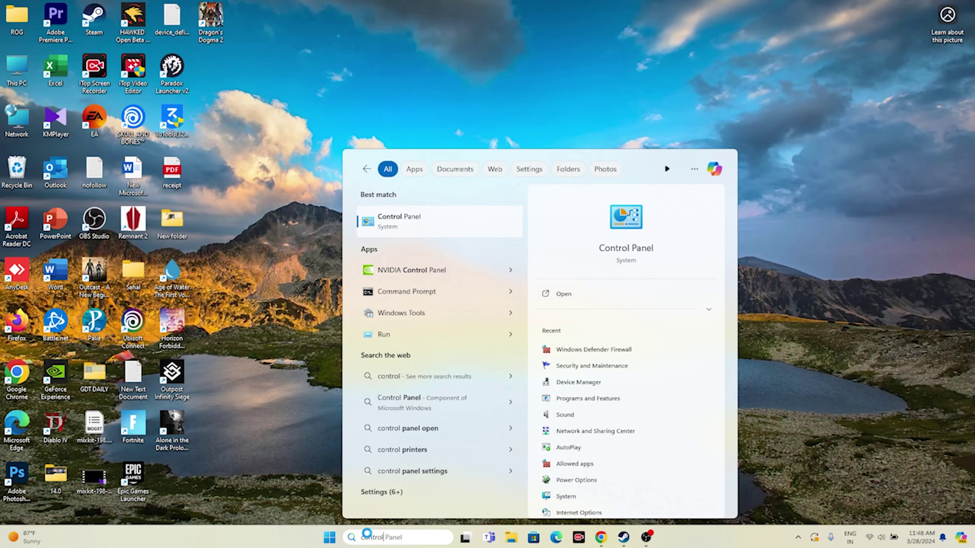
{"action": "left_click", "coordinate": [421, 225]}
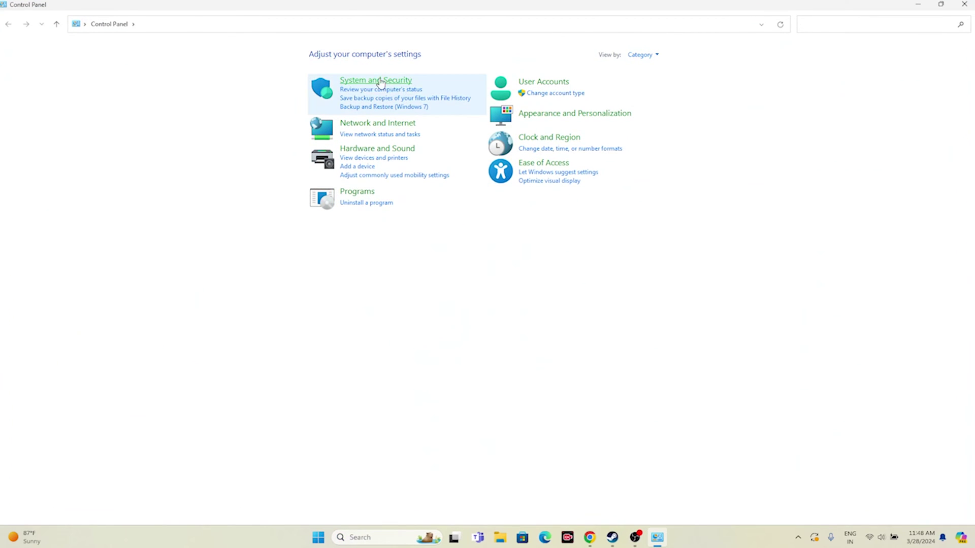
Open the apps allowed through Windows Defender Firewall and check the Private and Public access of the Palia entries.
{"action": "left_click", "coordinate": [377, 81]}
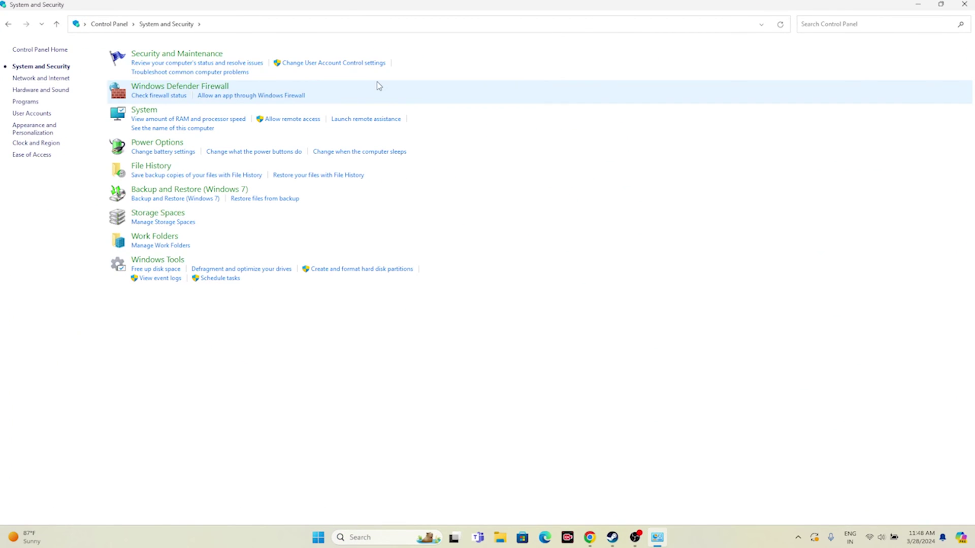
{"action": "left_click", "coordinate": [162, 87]}
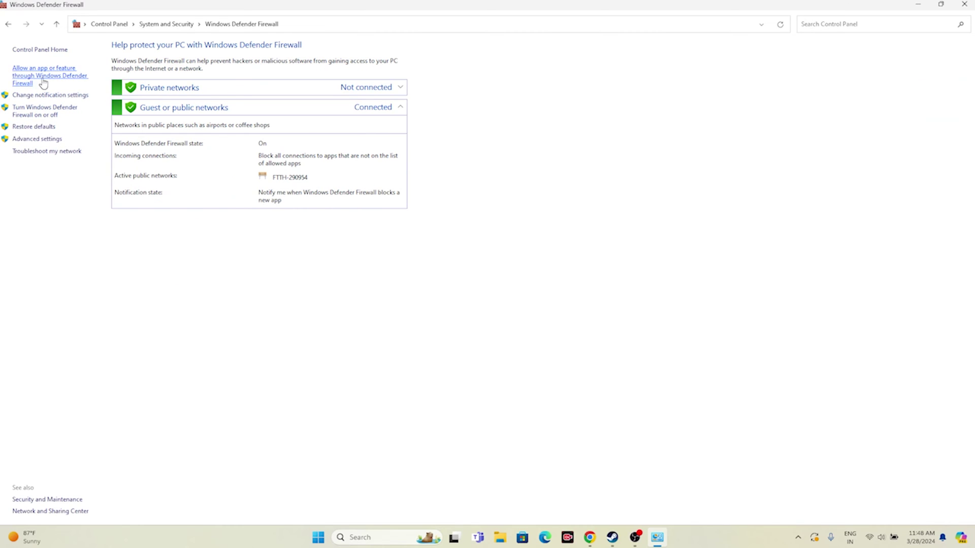
{"action": "left_click", "coordinate": [36, 79]}
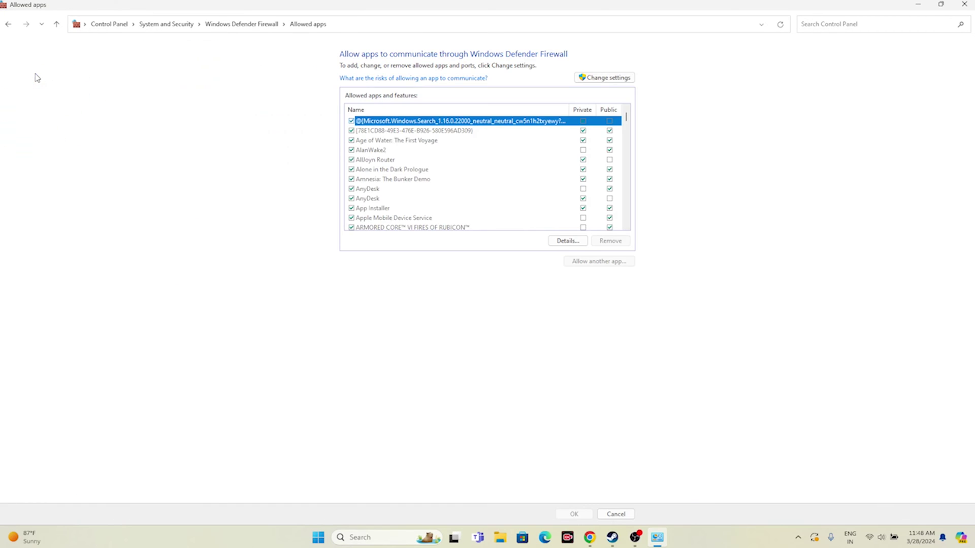
{"action": "scroll", "coordinate": [401, 174], "scroll_direction": "down", "scroll_amount": 10}
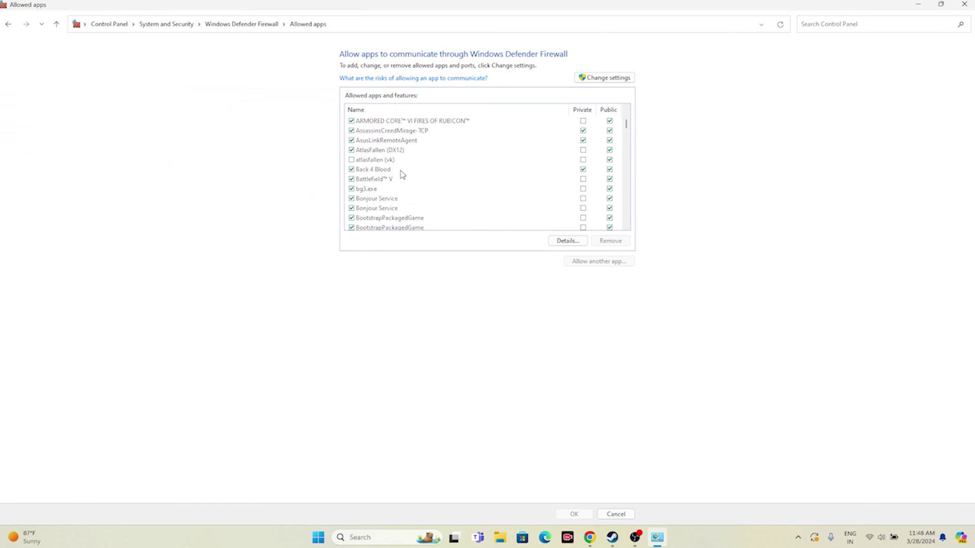
{"action": "scroll", "coordinate": [402, 174], "scroll_direction": "down", "scroll_amount": 12}
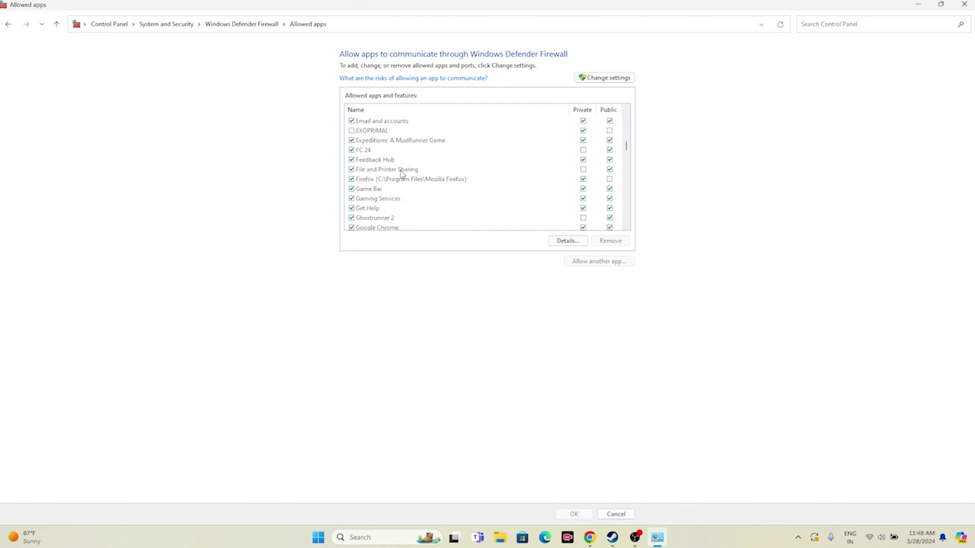
{"action": "scroll", "coordinate": [401, 174], "scroll_direction": "down", "scroll_amount": 10}
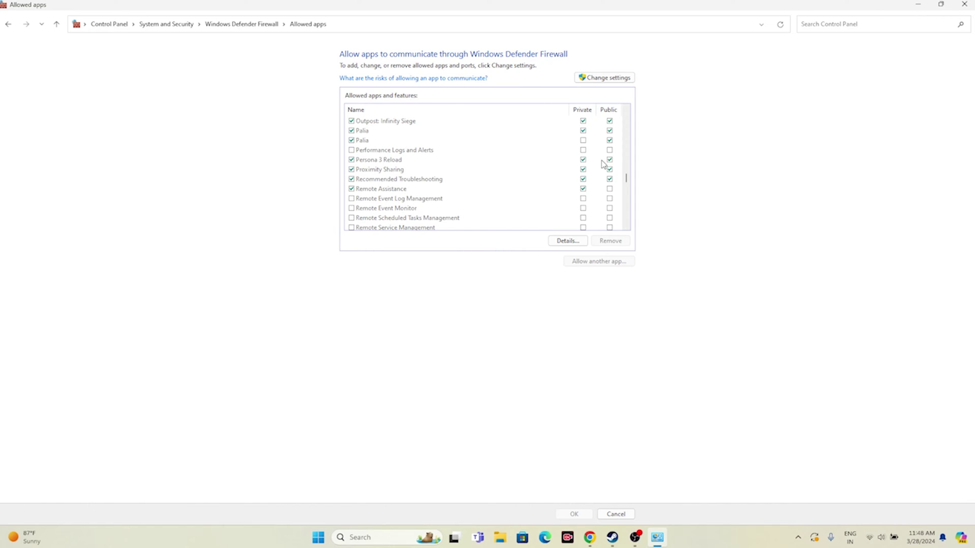
Inspect both Palia entries in the allowed apps list, close the firewall window, and bring up and minimize Steam.
{"action": "left_click", "coordinate": [583, 141]}
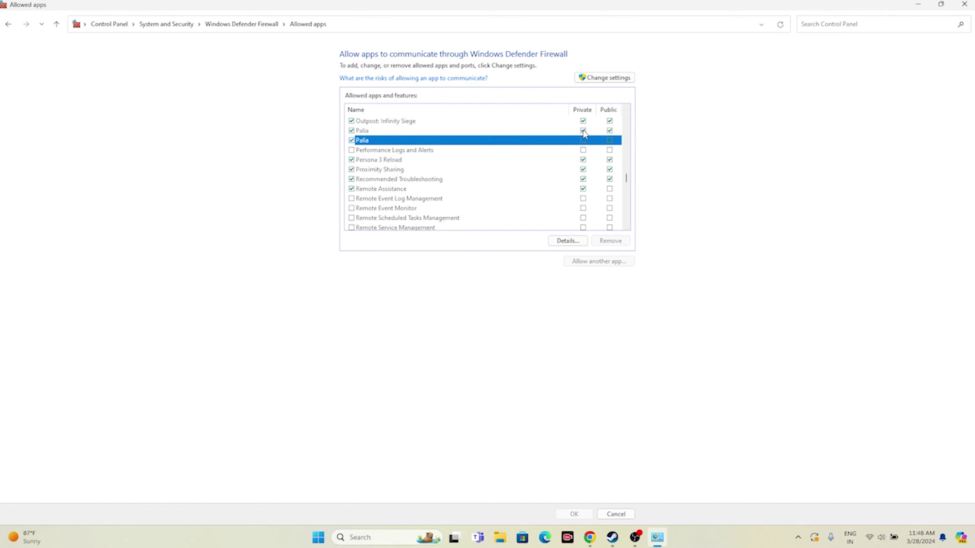
{"action": "left_click", "coordinate": [583, 133]}
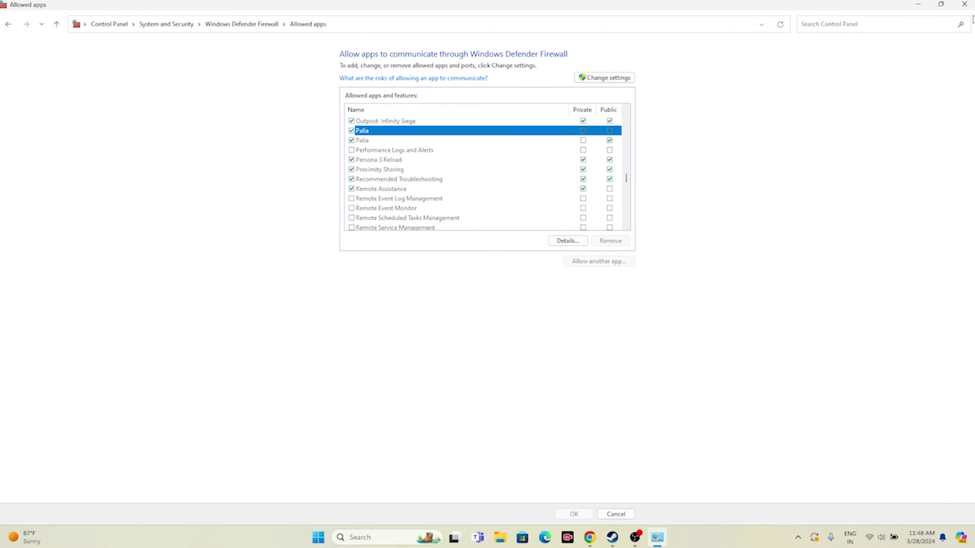
{"action": "left_click", "coordinate": [964, 4]}
{"action": "left_click", "coordinate": [624, 537]}
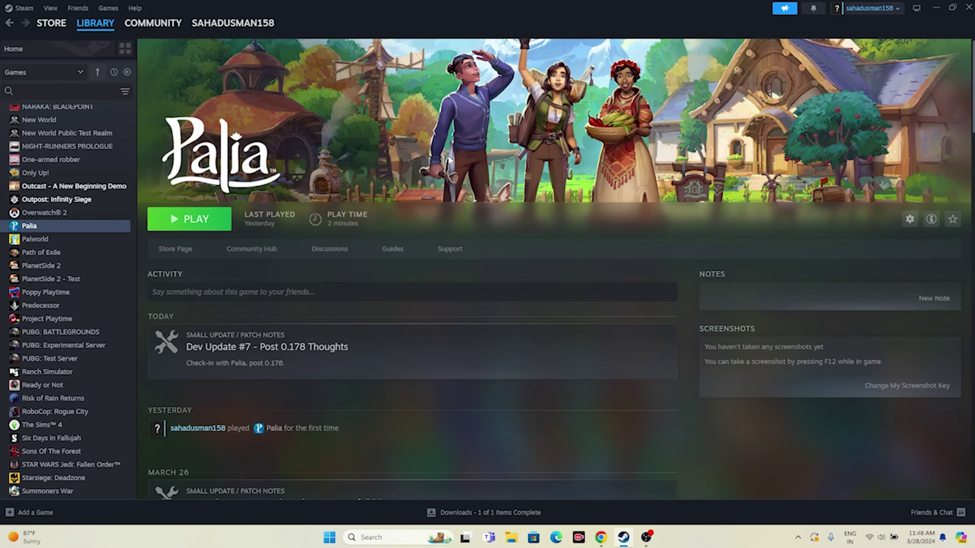
{"action": "left_click", "coordinate": [936, 8]}
View the Documents folder in File Explorer and close it, and show Palia's Steam library page before minimizing Steam.
{"action": "left_click", "coordinate": [511, 537]}
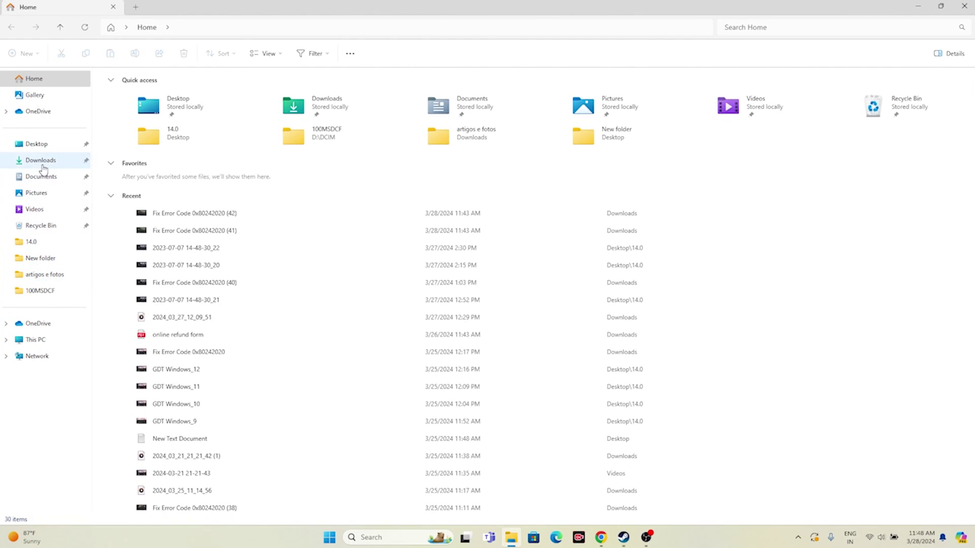
{"action": "left_click", "coordinate": [42, 176]}
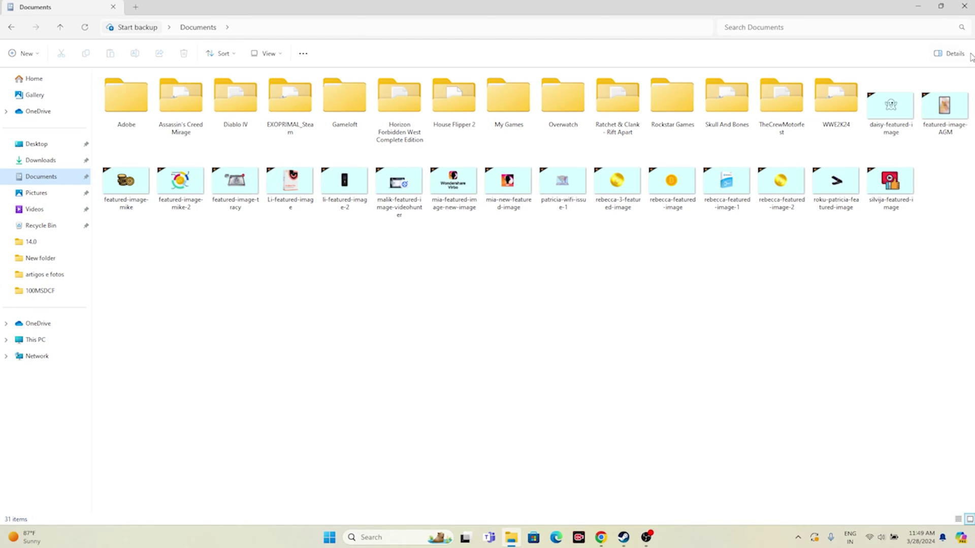
{"action": "left_click", "coordinate": [964, 6]}
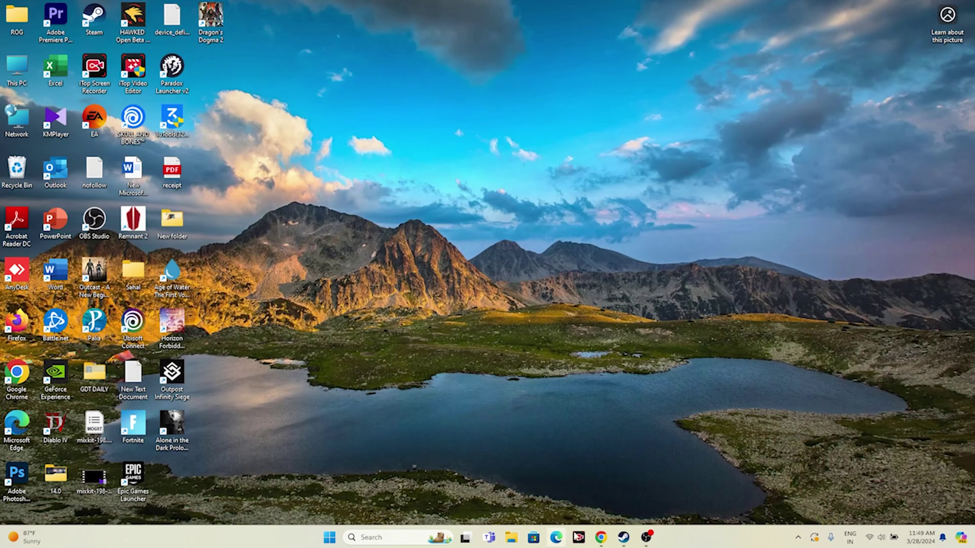
{"action": "left_click", "coordinate": [624, 537]}
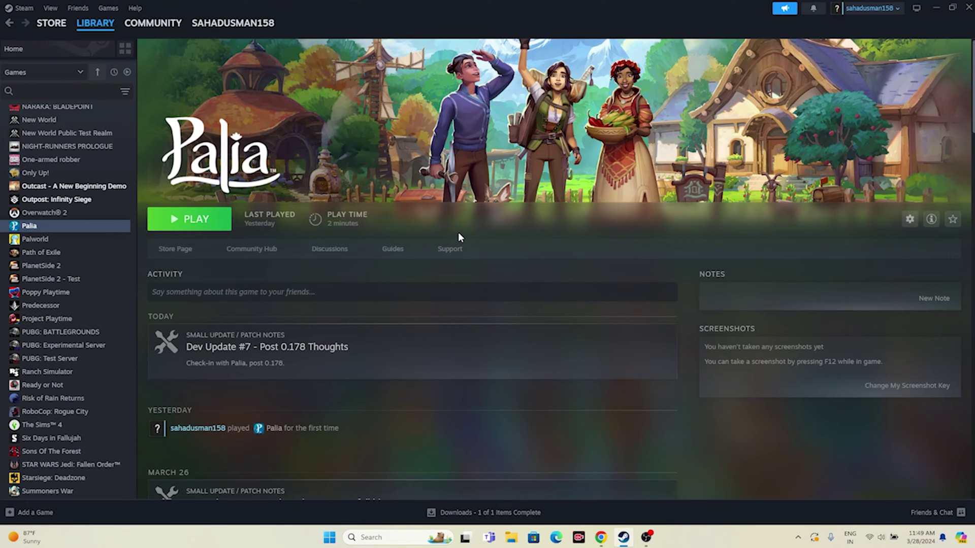
{"action": "left_click", "coordinate": [936, 8]}
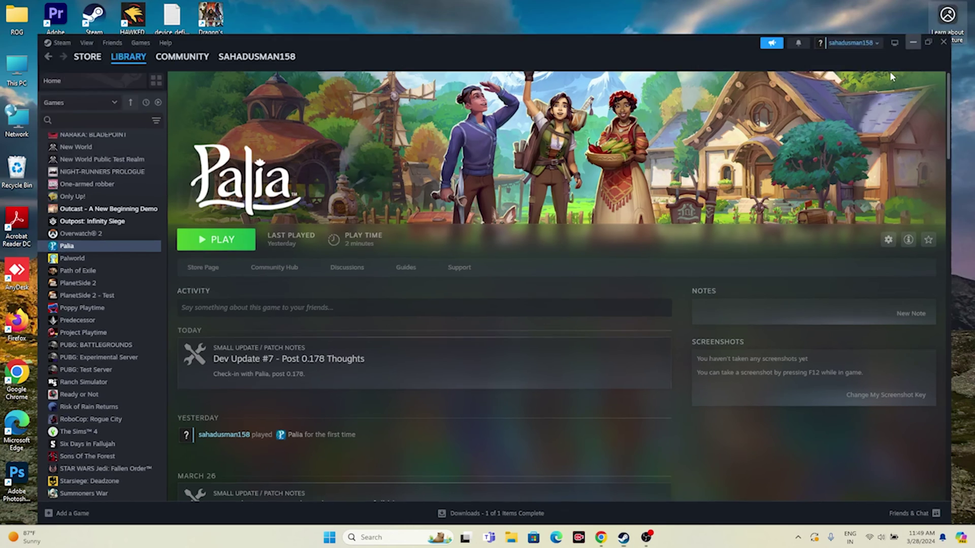
Search Windows for "system" and open the list of services in System Configuration.
{"action": "left_click", "coordinate": [445, 539]}
{"action": "type", "text": "s"}
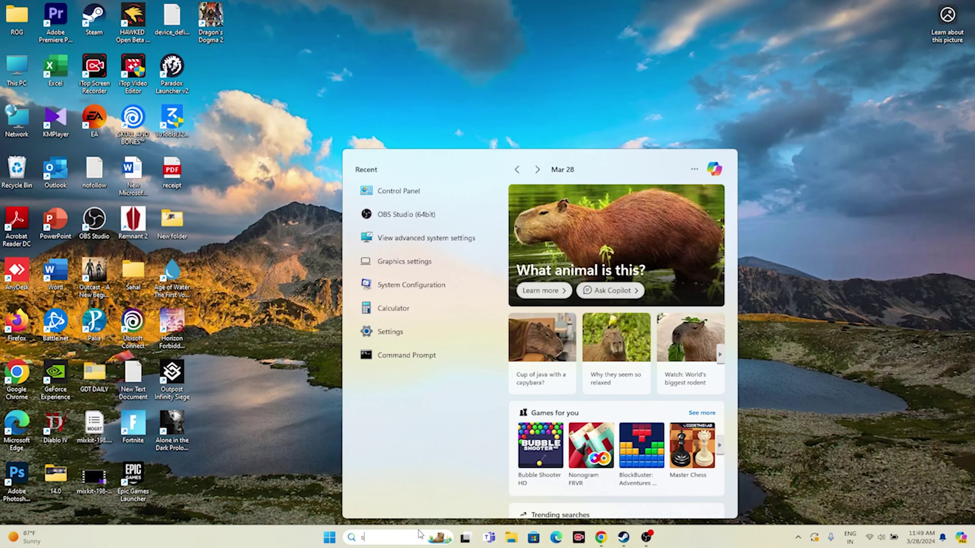
{"action": "type", "text": "ystem"}
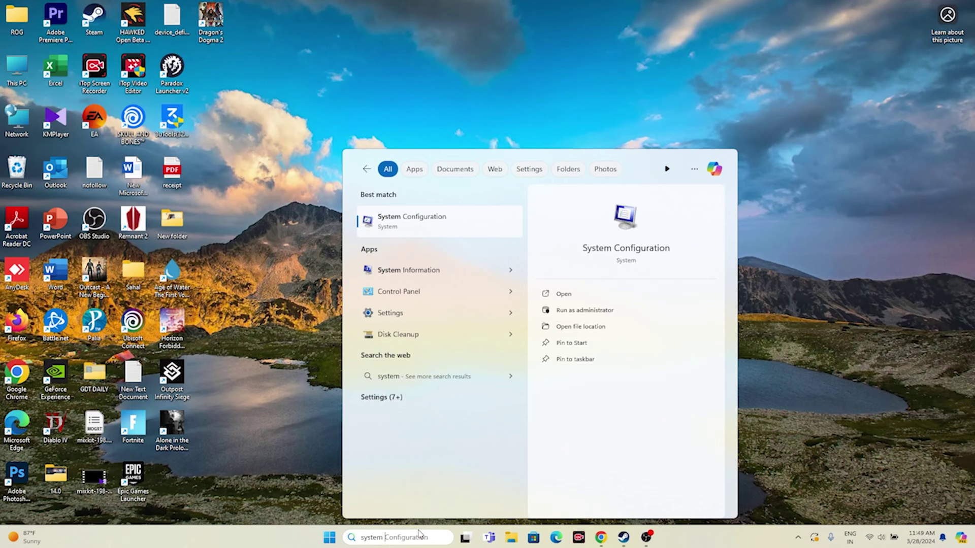
{"action": "left_click", "coordinate": [414, 220]}
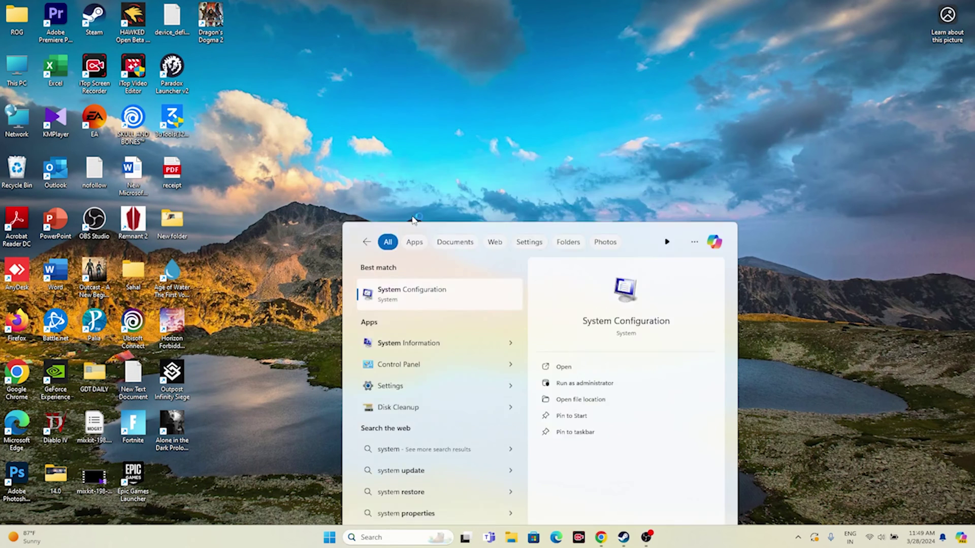
{"action": "left_click", "coordinate": [405, 186]}
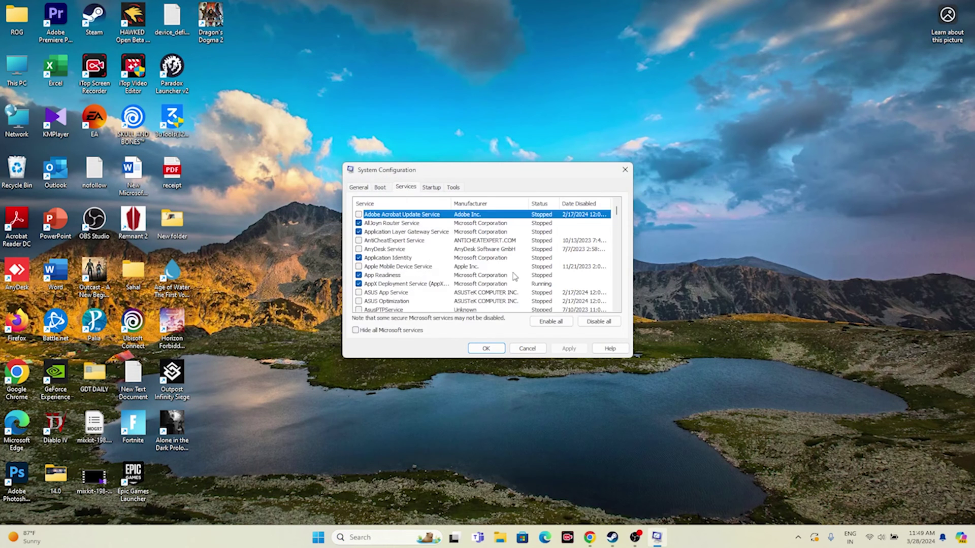
Disable all services, hide all Microsoft services, and apply the configuration, dismissing the restart prompt without restarting.
{"action": "left_click", "coordinate": [597, 323]}
{"action": "left_click", "coordinate": [355, 330]}
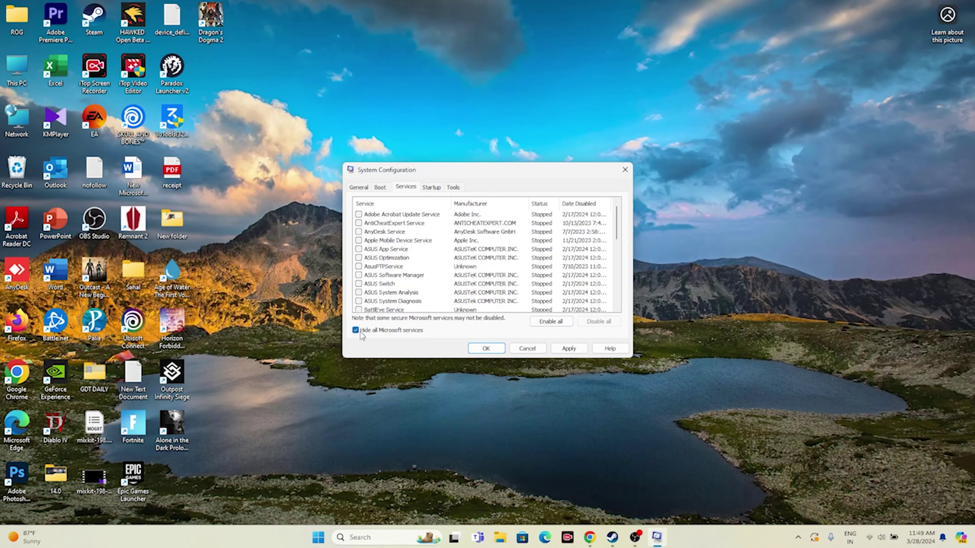
{"action": "left_click", "coordinate": [569, 349]}
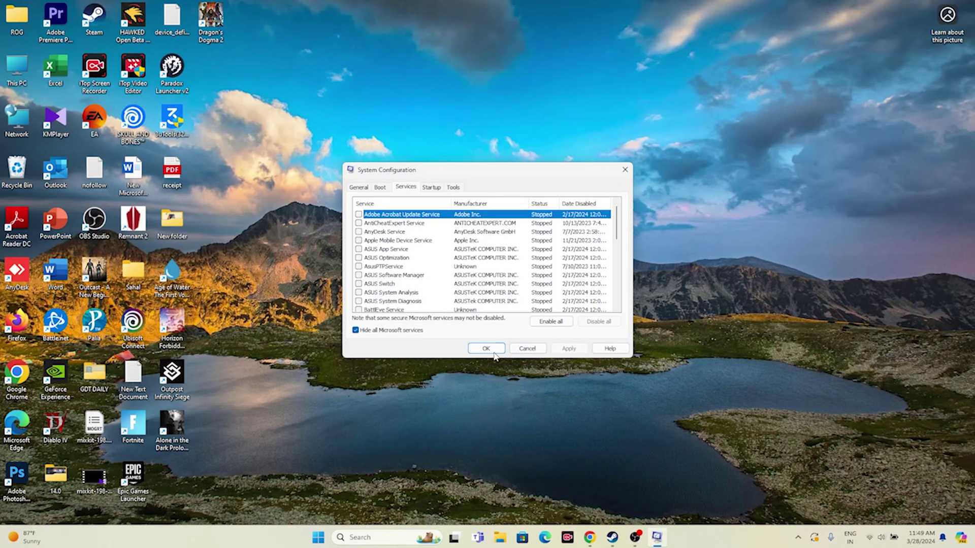
{"action": "left_click", "coordinate": [485, 349]}
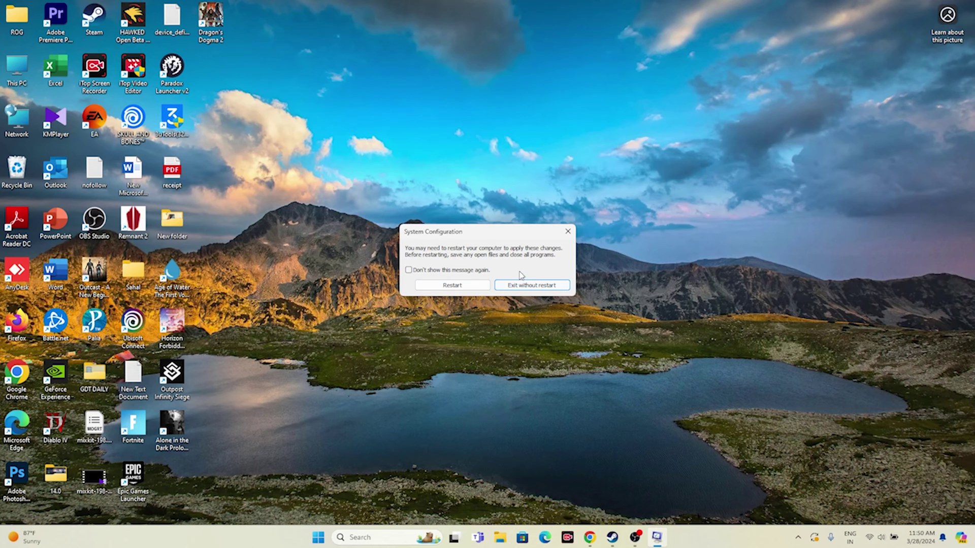
{"action": "left_click", "coordinate": [568, 231]}
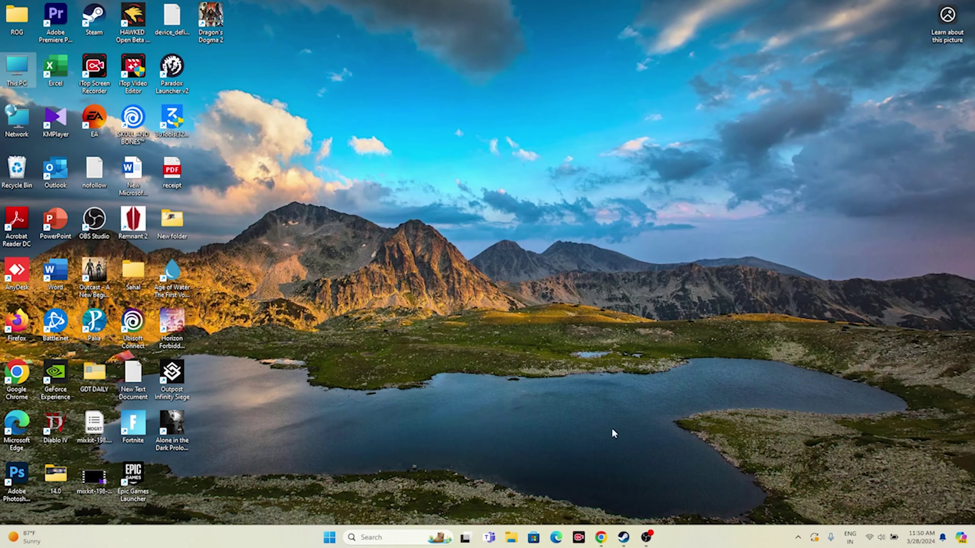
Set Palia's launch options in its Steam properties to -dx12 and minimize Steam.
{"action": "left_click", "coordinate": [623, 537]}
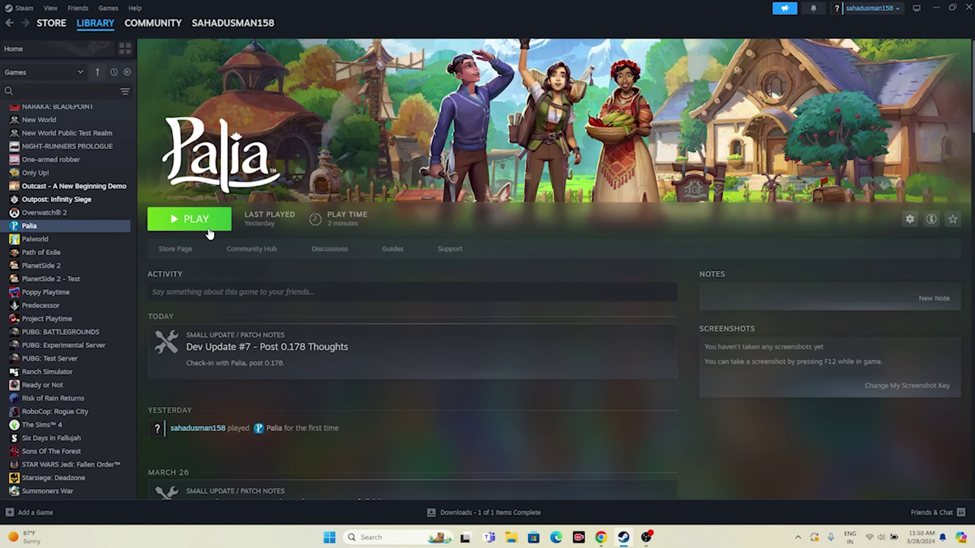
{"action": "right_click", "coordinate": [35, 230]}
{"action": "left_click", "coordinate": [60, 304]}
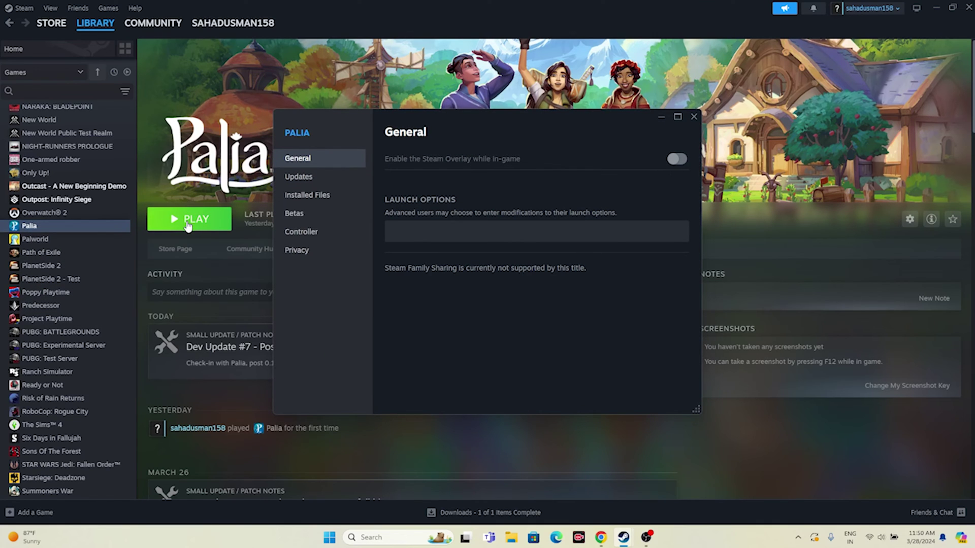
{"action": "left_click", "coordinate": [443, 227]}
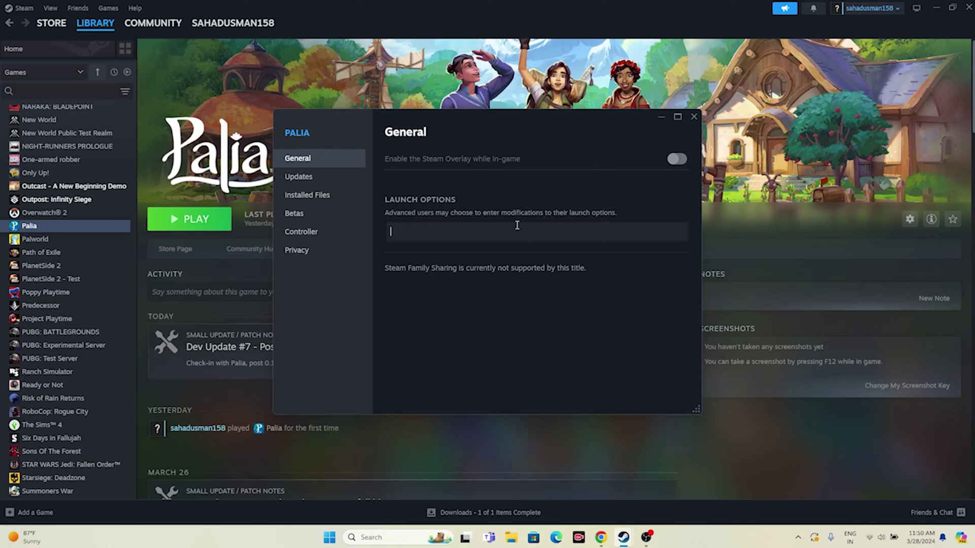
{"action": "type", "text": "-dx11"}
{"action": "key", "text": "BackSpace"}
{"action": "type", "text": "2"}
{"action": "left_click", "coordinate": [694, 117]}
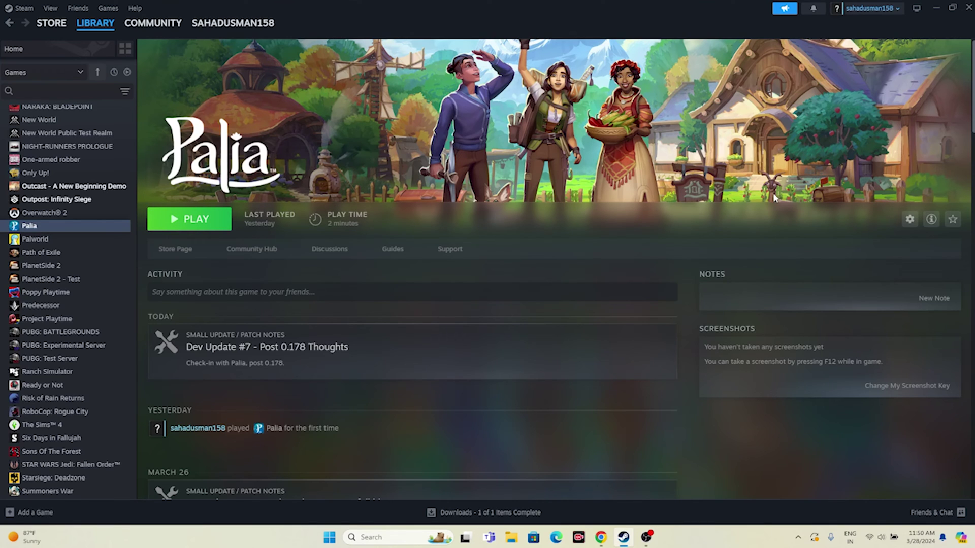
{"action": "left_click", "coordinate": [936, 8]}
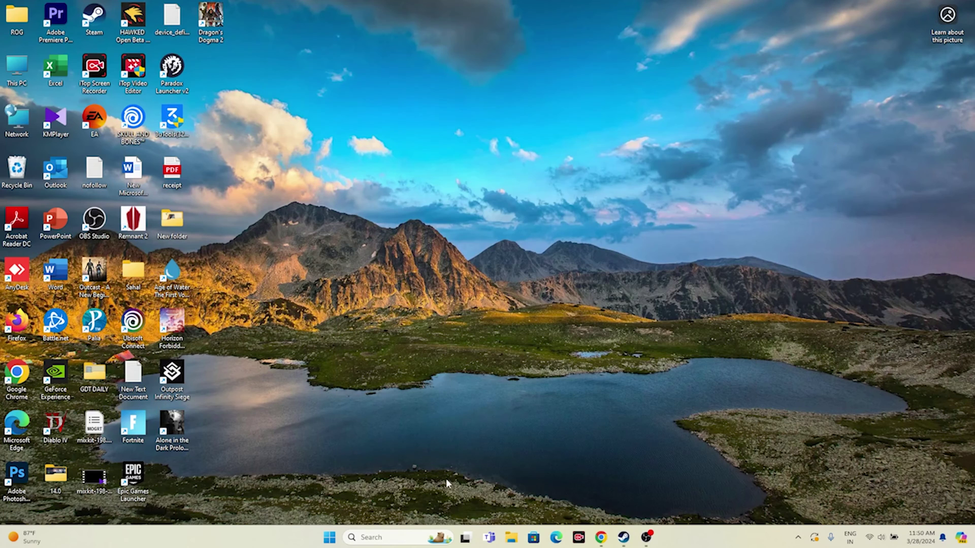
Review the running processes in Task Manager and close it, and bring up and minimize Steam.
{"action": "right_click", "coordinate": [329, 537]}
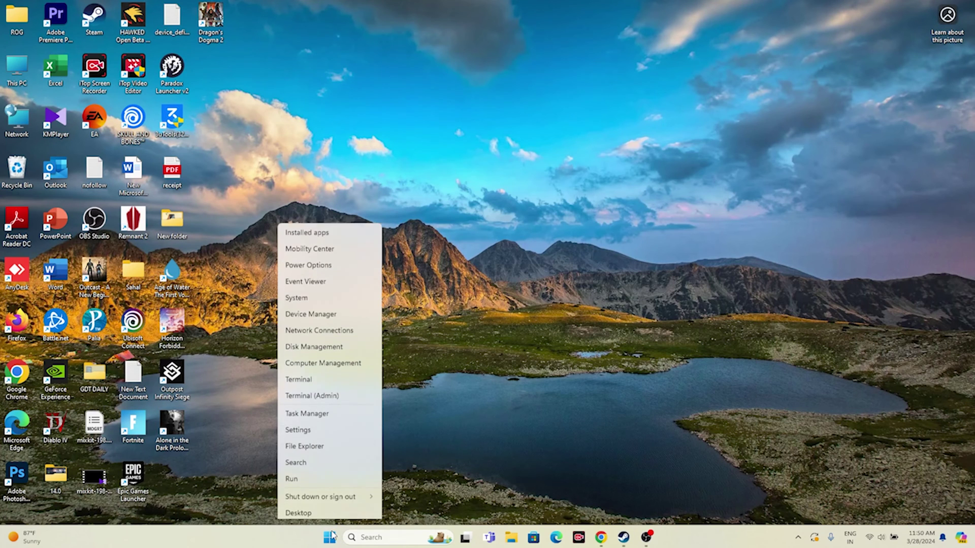
{"action": "left_click", "coordinate": [333, 409]}
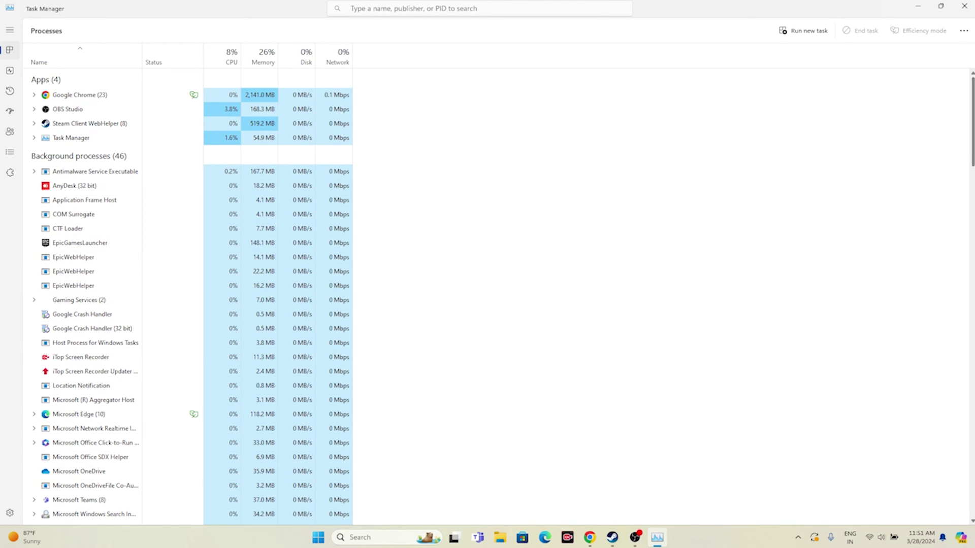
{"action": "left_click", "coordinate": [964, 6]}
{"action": "left_click", "coordinate": [624, 537]}
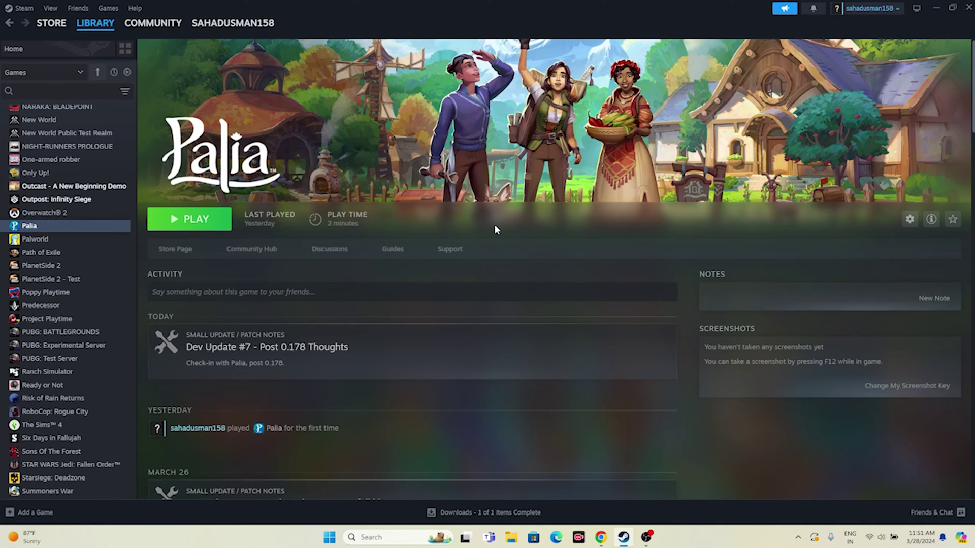
{"action": "left_click", "coordinate": [936, 7]}
Search Windows for "graphi", open Graphics settings, and look through the apps with custom graphics options.
{"action": "left_click", "coordinate": [381, 537]}
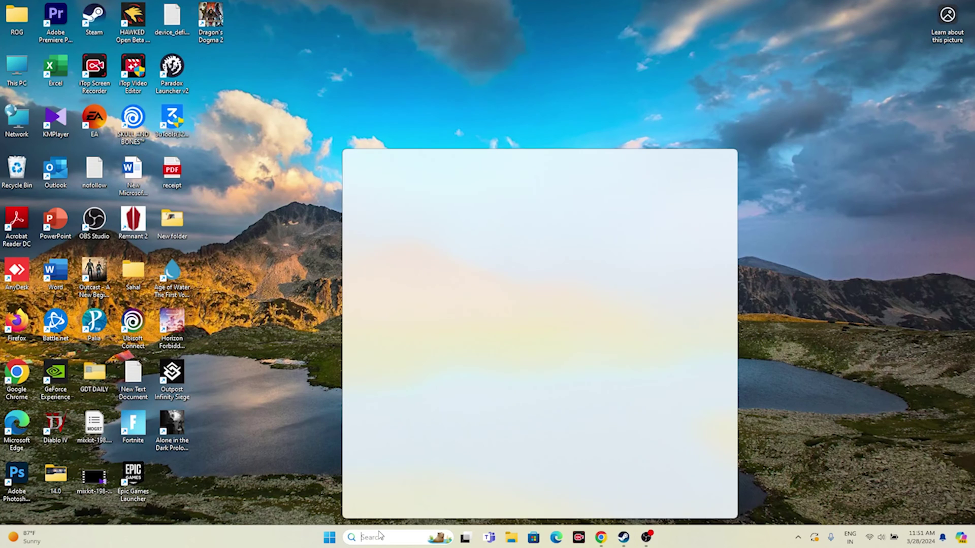
{"action": "type", "text": "graphi"}
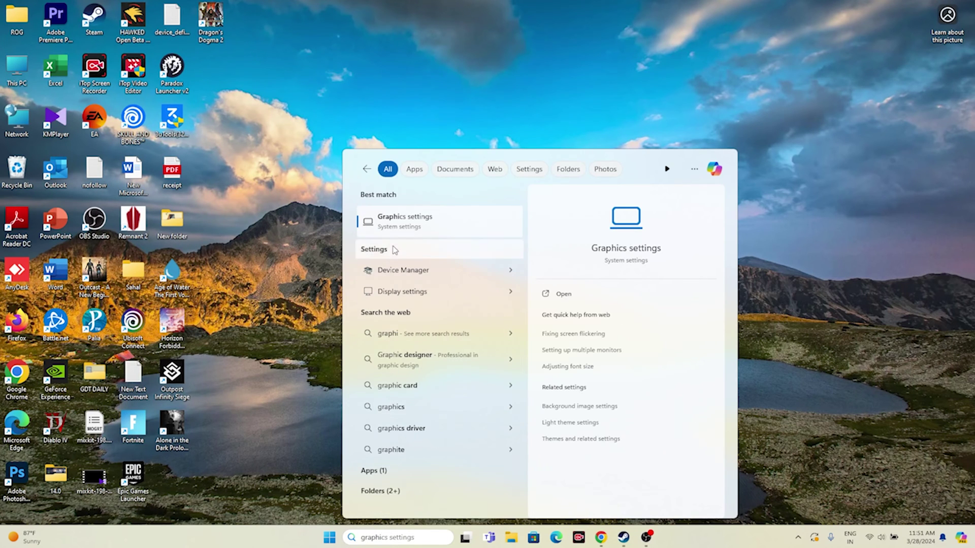
{"action": "left_click", "coordinate": [402, 223]}
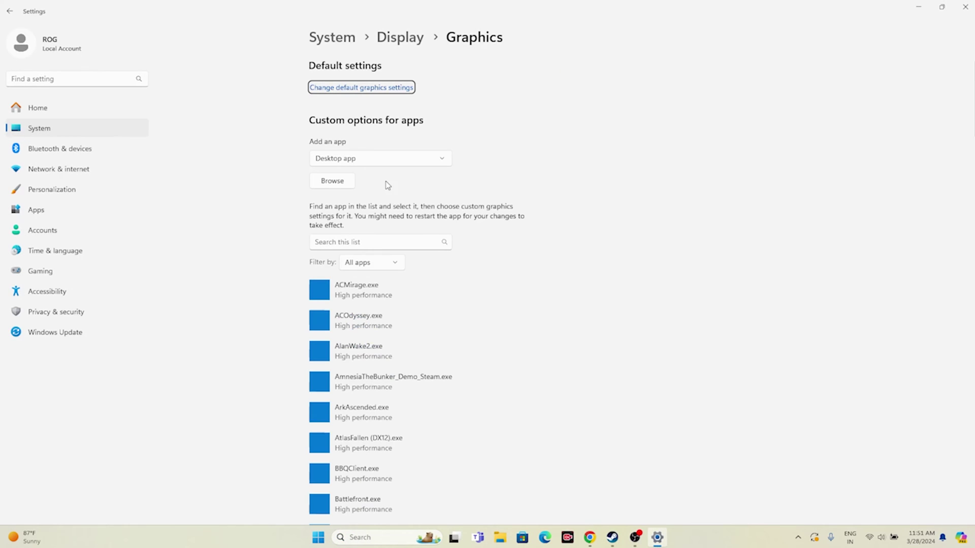
{"action": "scroll", "coordinate": [715, 231], "scroll_direction": "down", "scroll_amount": 15}
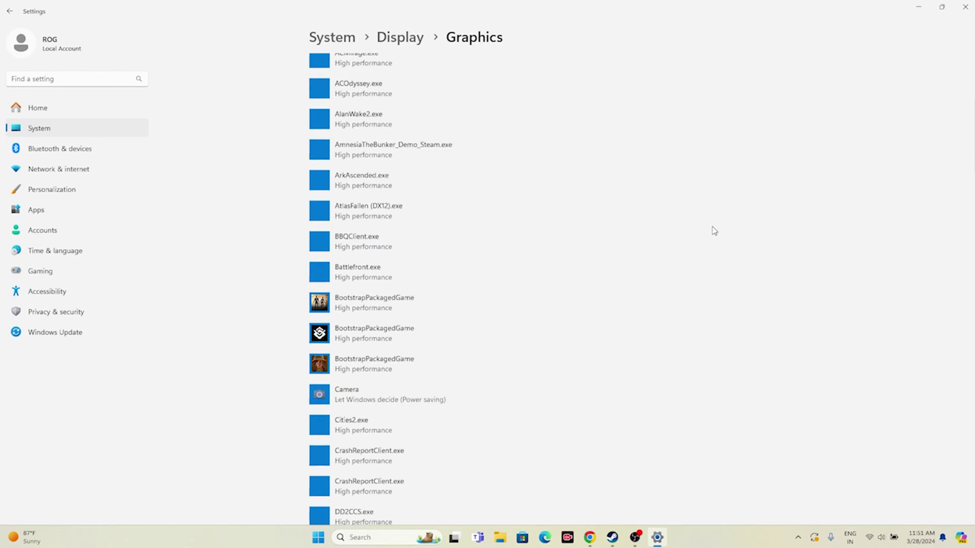
{"action": "scroll", "coordinate": [714, 231], "scroll_direction": "up", "scroll_amount": 20}
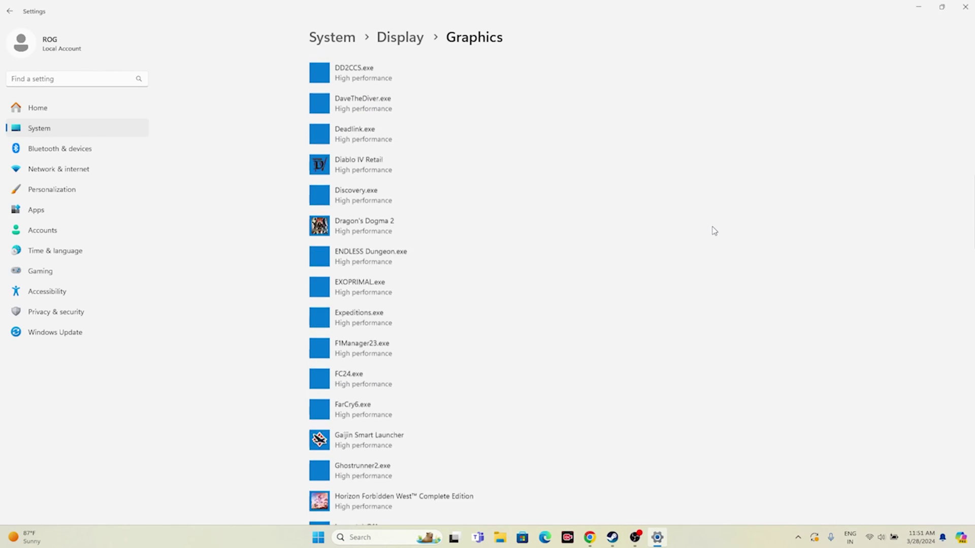
Start adding a desktop app and browse to the Steam folder in Program Files (x86) on Local Disk (C:).
{"action": "left_click", "coordinate": [339, 186]}
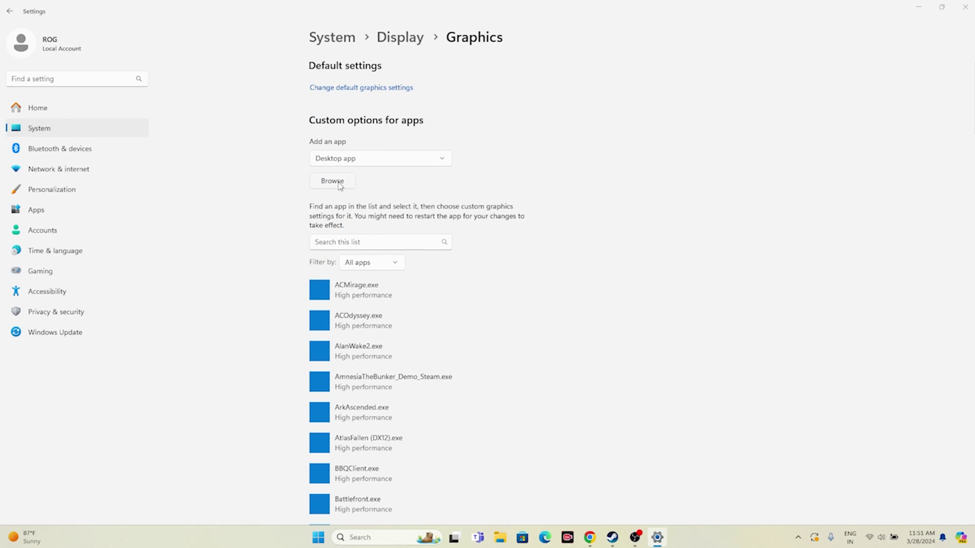
{"action": "scroll", "coordinate": [33, 170], "scroll_direction": "down", "scroll_amount": 3}
{"action": "left_click", "coordinate": [36, 179]}
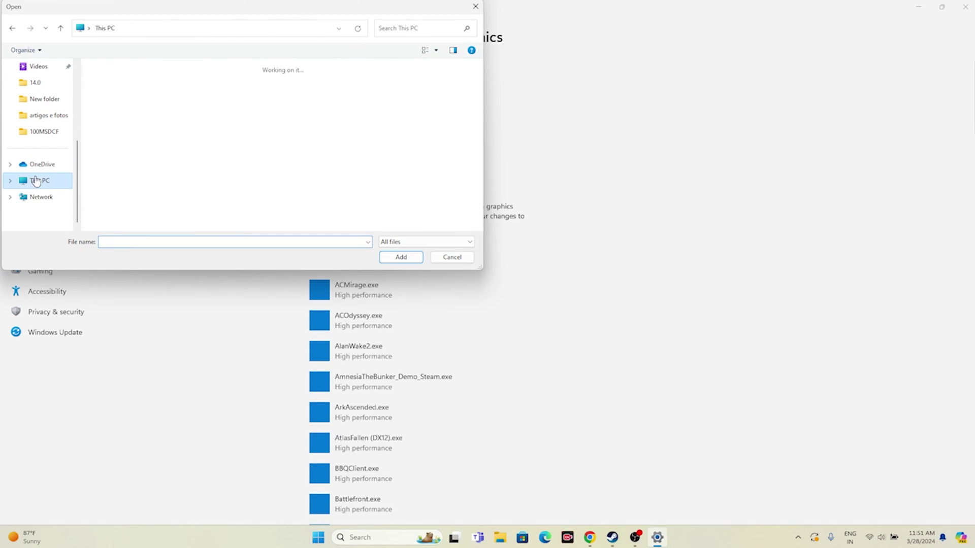
{"action": "double_click", "coordinate": [172, 99]}
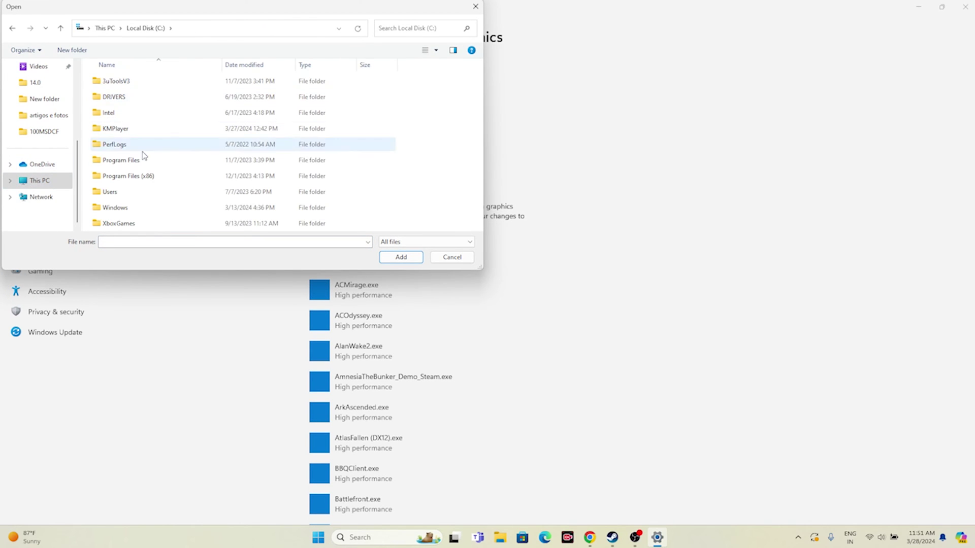
{"action": "double_click", "coordinate": [168, 177]}
{"action": "scroll", "coordinate": [173, 146], "scroll_direction": "down", "scroll_amount": 6}
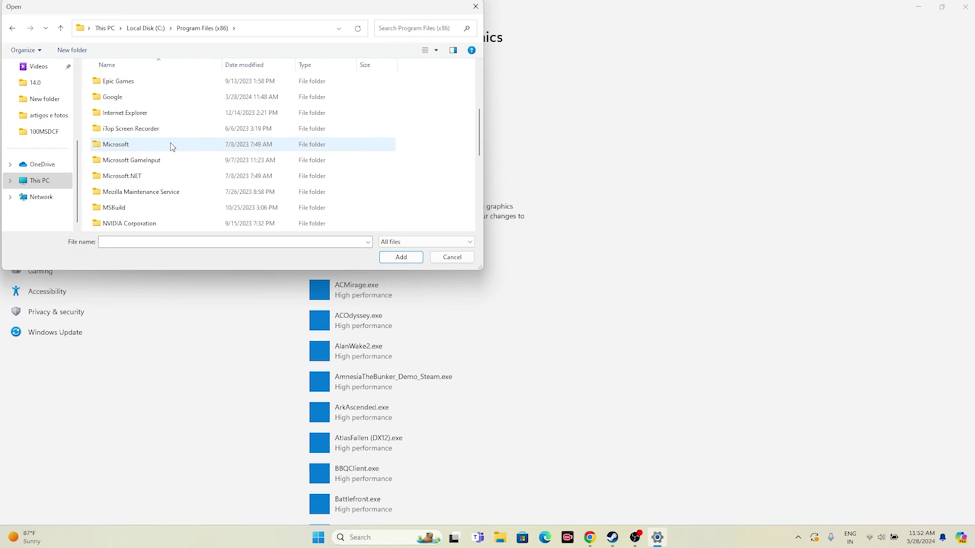
{"action": "left_click", "coordinate": [127, 190]}
{"action": "double_click", "coordinate": [126, 191]}
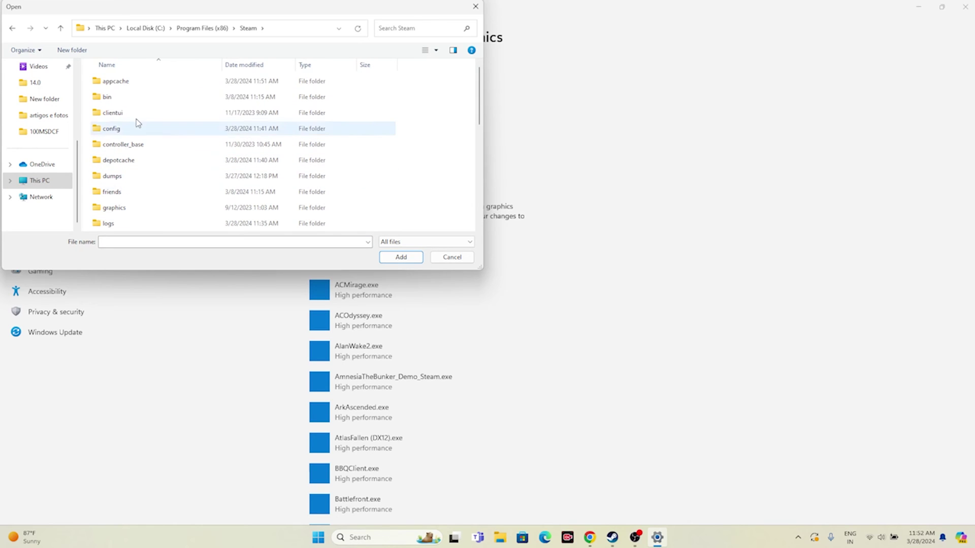
Browse through steamapps and common to the Palia game folder.
{"action": "scroll", "coordinate": [136, 147], "scroll_direction": "down", "scroll_amount": 4}
{"action": "double_click", "coordinate": [137, 176]}
{"action": "double_click", "coordinate": [136, 85]}
{"action": "scroll", "coordinate": [145, 129], "scroll_direction": "down", "scroll_amount": 8}
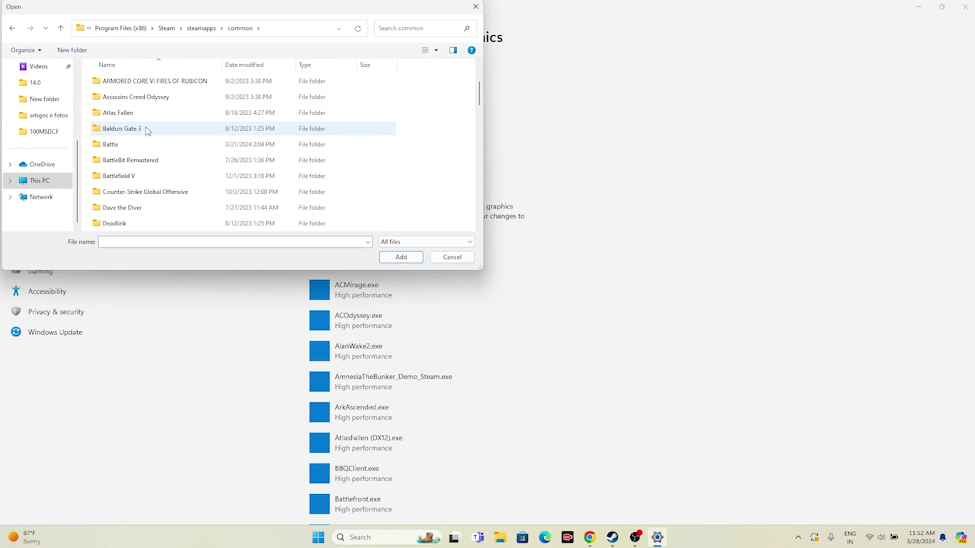
{"action": "scroll", "coordinate": [146, 130], "scroll_direction": "down", "scroll_amount": 8}
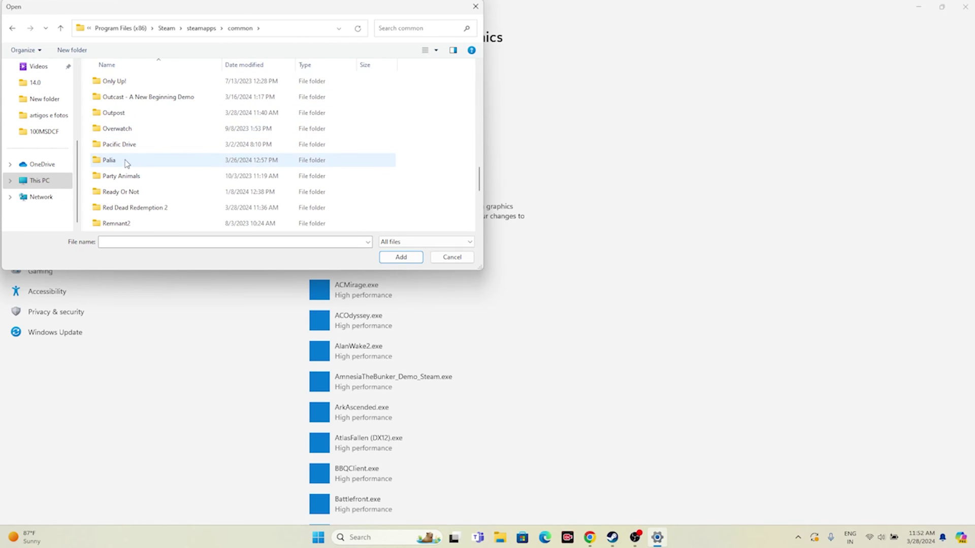
{"action": "double_click", "coordinate": [127, 161]}
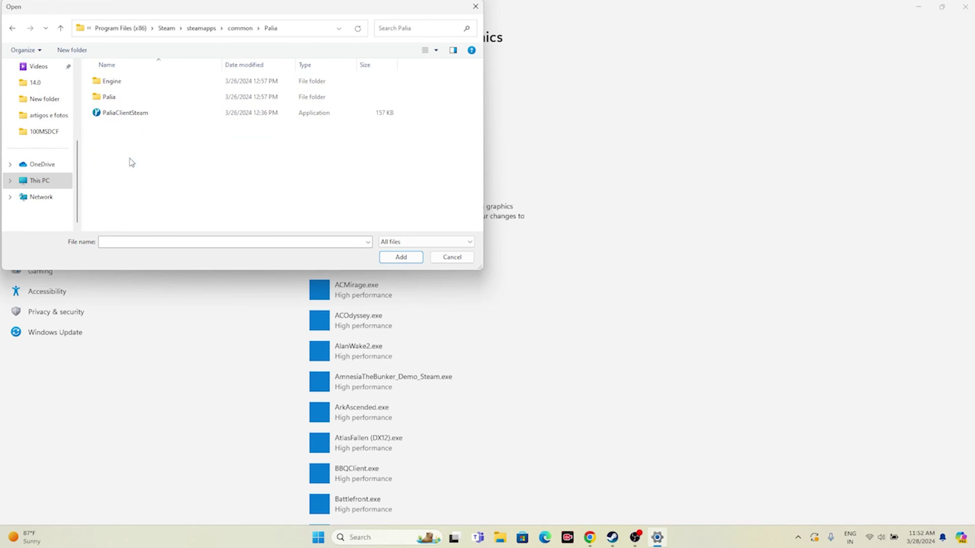
Look for the game executable in the Palia subfolders, including Engine > Binaries > Win64, and return to the main Palia folder.
{"action": "double_click", "coordinate": [116, 83]}
{"action": "double_click", "coordinate": [133, 84]}
{"action": "double_click", "coordinate": [120, 97]}
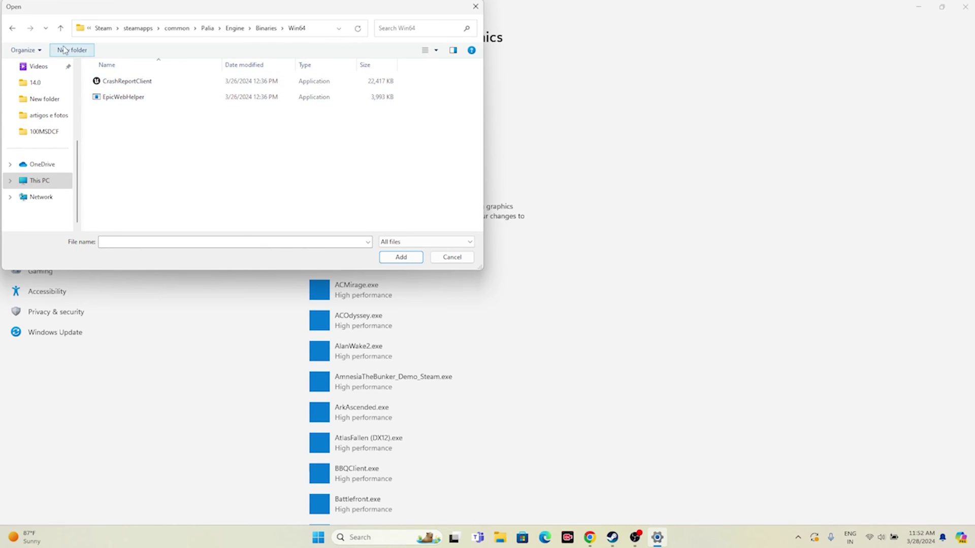
{"action": "left_click", "coordinate": [60, 29]}
{"action": "left_click", "coordinate": [60, 29]}
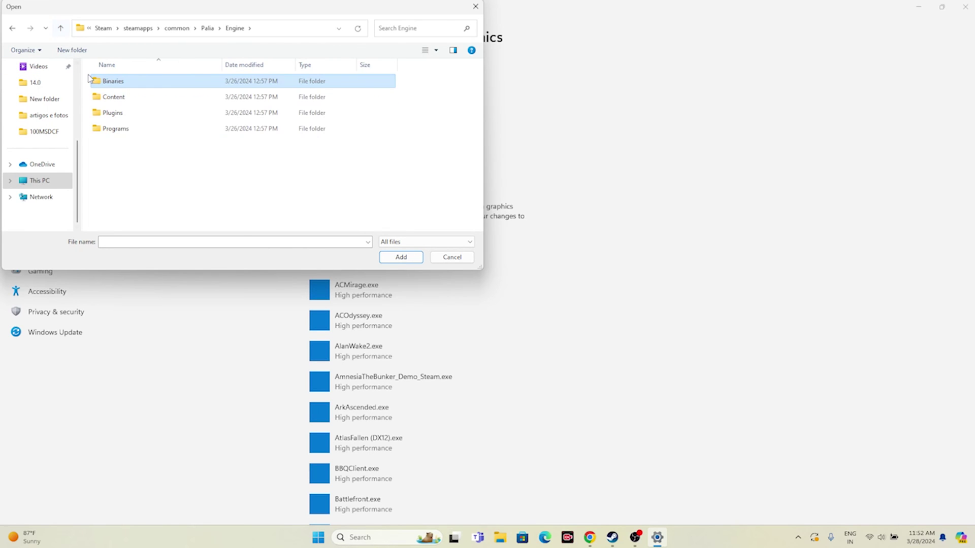
{"action": "left_click", "coordinate": [104, 100]}
{"action": "double_click", "coordinate": [103, 100]}
{"action": "double_click", "coordinate": [117, 84]}
{"action": "left_click", "coordinate": [134, 87]}
{"action": "double_click", "coordinate": [134, 88]}
{"action": "left_click", "coordinate": [60, 28]}
{"action": "left_click", "coordinate": [61, 28]}
{"action": "left_click", "coordinate": [61, 28]}
{"action": "left_click", "coordinate": [60, 28]}
Add PaliaClientSteam-Win64-Shipping.exe from Palia > Binaries > Win64 to the apps with custom graphics options.
{"action": "left_click", "coordinate": [104, 98]}
{"action": "double_click", "coordinate": [104, 98]}
{"action": "double_click", "coordinate": [117, 82]}
{"action": "left_click", "coordinate": [125, 87]}
{"action": "double_click", "coordinate": [127, 91]}
{"action": "left_click", "coordinate": [181, 117]}
{"action": "left_click", "coordinate": [400, 258]}
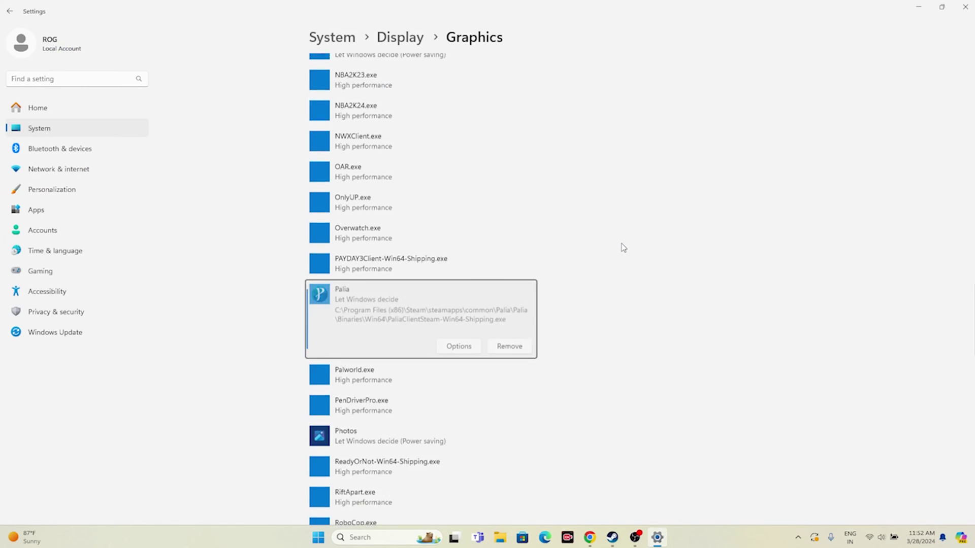
Set Palia's graphics preference to High performance, save it, and close Settings.
{"action": "left_click", "coordinate": [449, 270]}
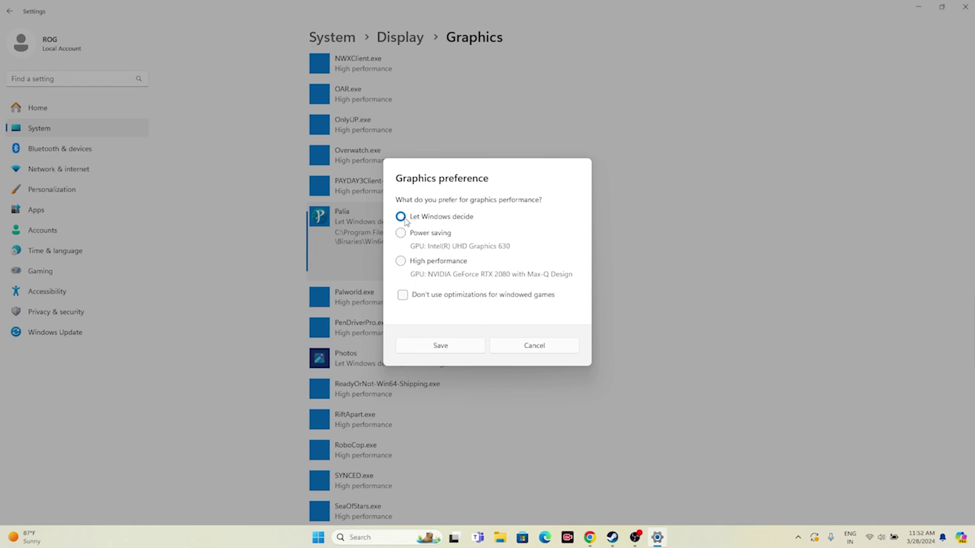
{"action": "left_click", "coordinate": [400, 262]}
{"action": "left_click", "coordinate": [457, 346]}
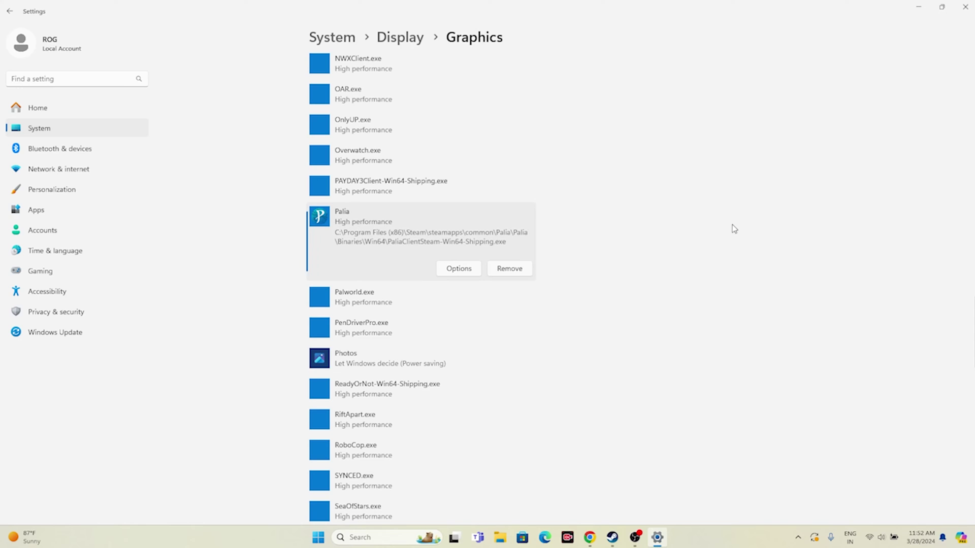
{"action": "left_click", "coordinate": [965, 7]}
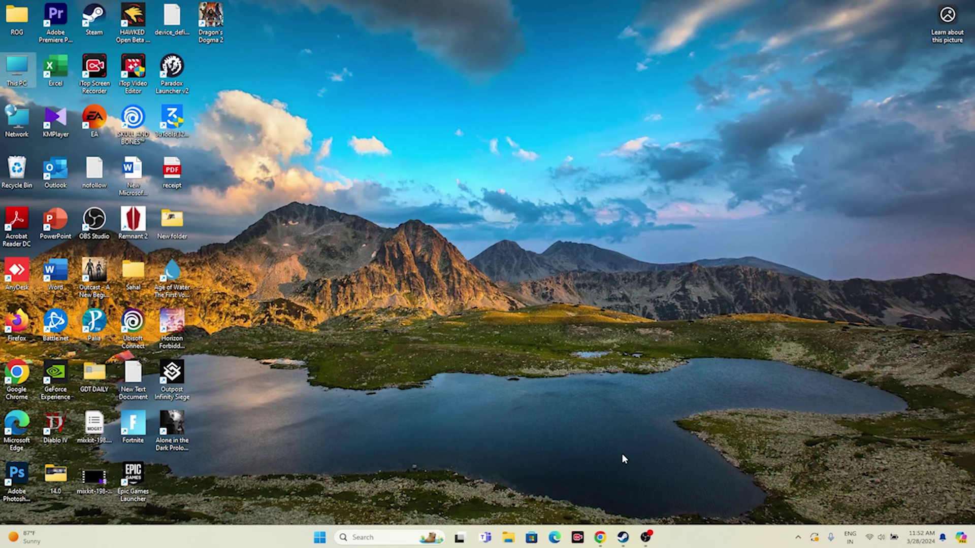
{"action": "left_click", "coordinate": [624, 537]}
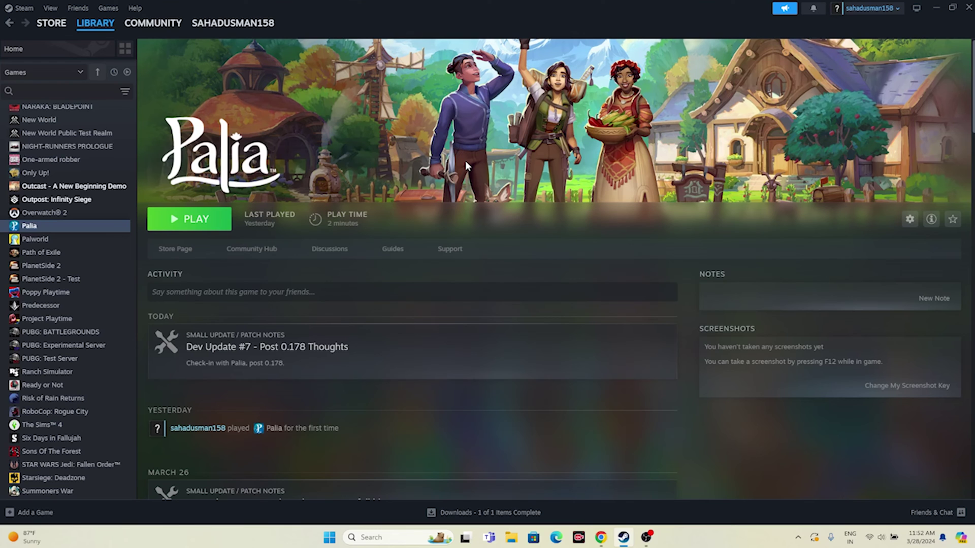
{"action": "left_click", "coordinate": [935, 8]}
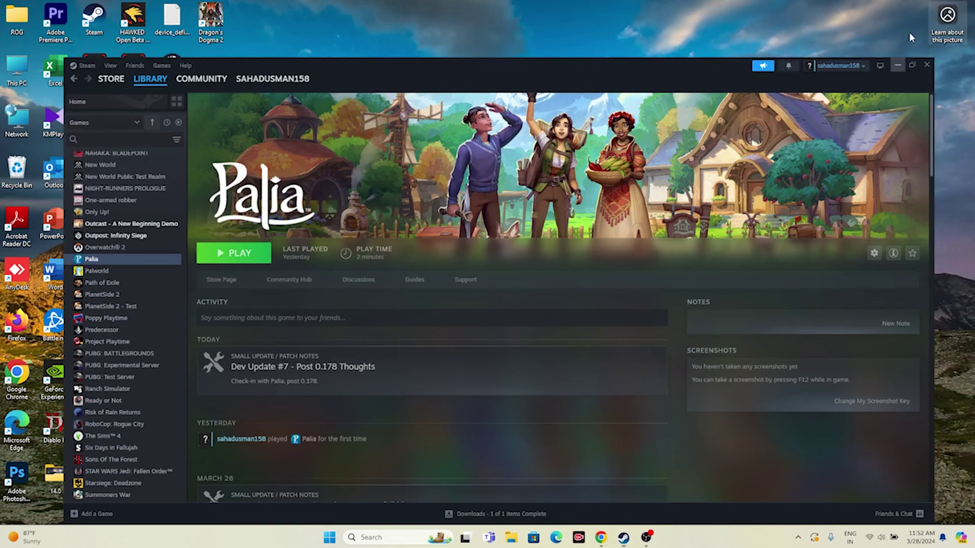
Search Windows for "view advanced system settings", open it, and bring up the virtual memory settings from the advanced performance options.
{"action": "left_click", "coordinate": [375, 537]}
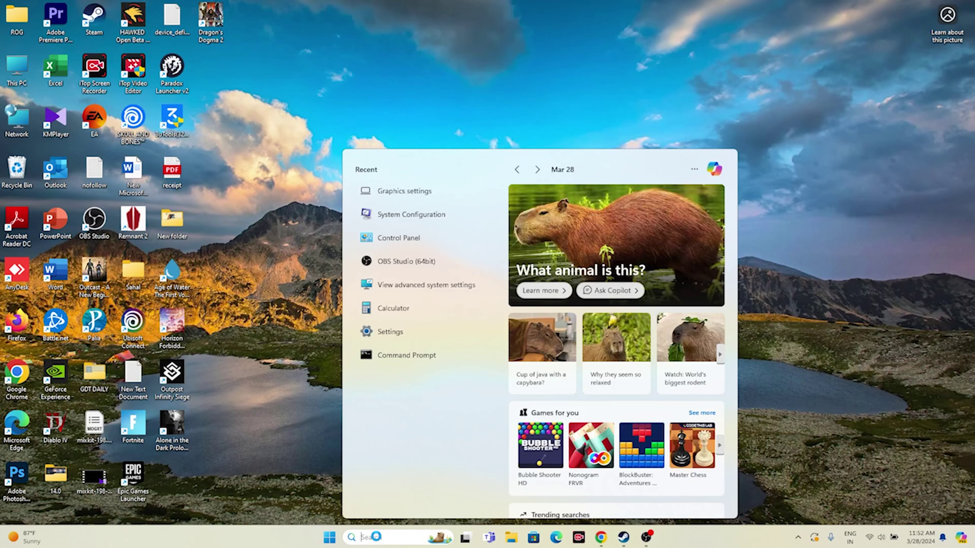
{"action": "type", "text": "view advanced system setti"}
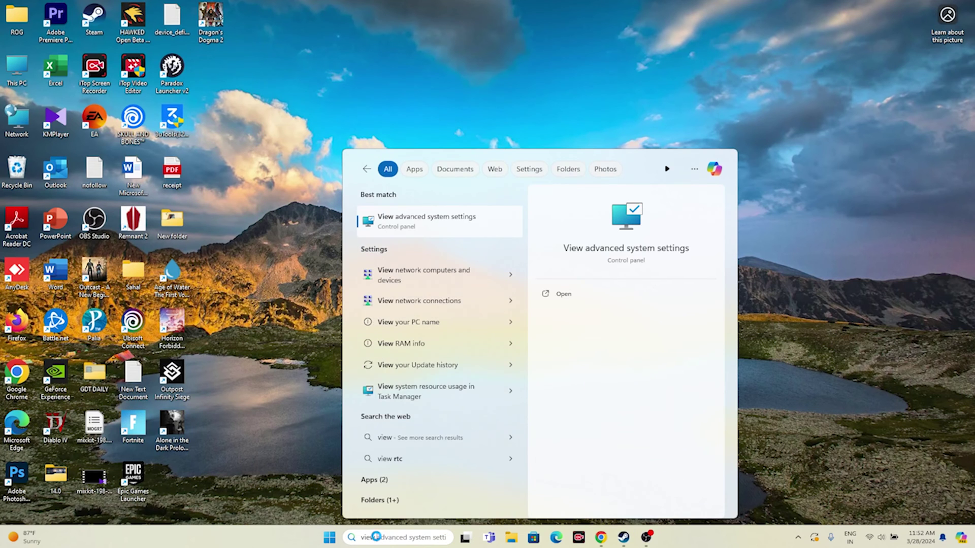
{"action": "left_click", "coordinate": [450, 216]}
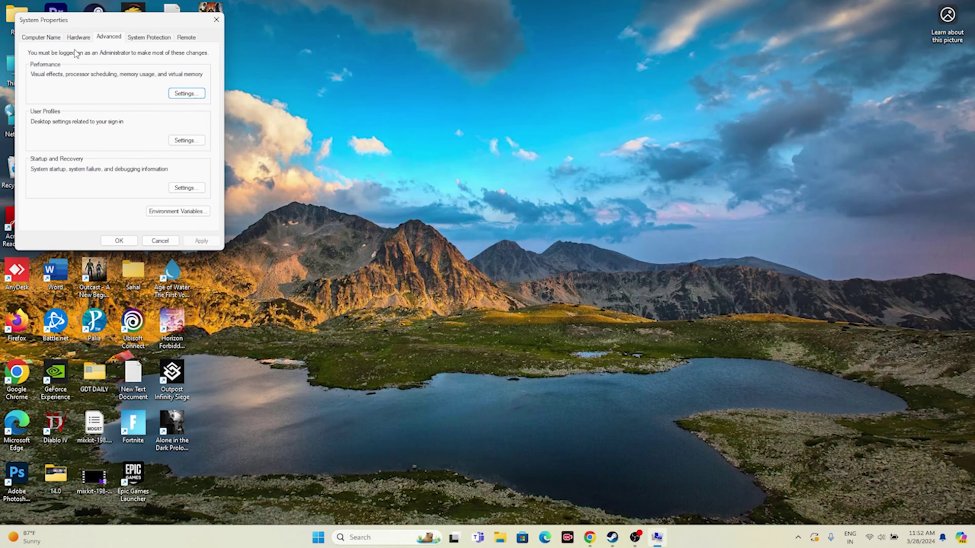
{"action": "left_click", "coordinate": [180, 93]}
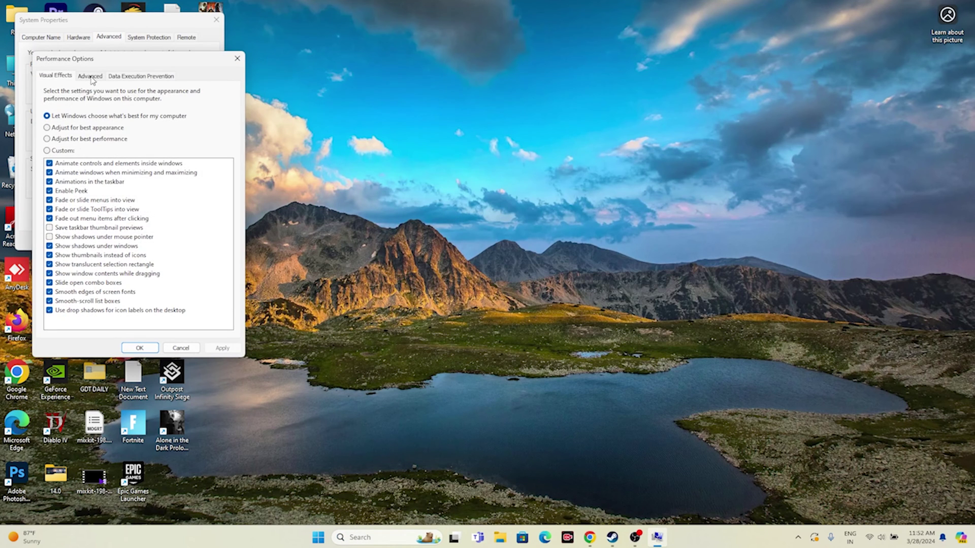
{"action": "left_click", "coordinate": [90, 76]}
{"action": "left_click", "coordinate": [200, 212]}
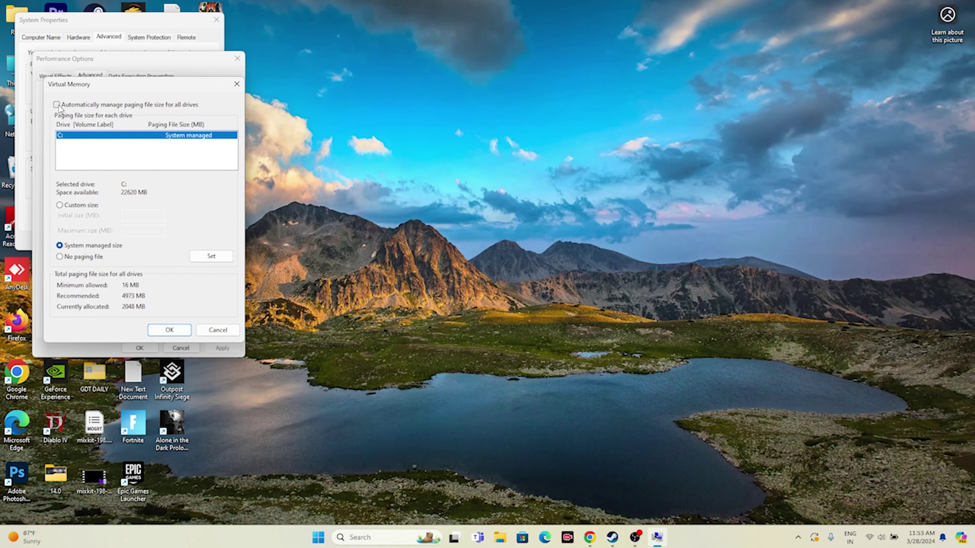
Leave automatic paging file management for all drives disabled and choose a custom paging file size for drive C:.
{"action": "left_click", "coordinate": [57, 105]}
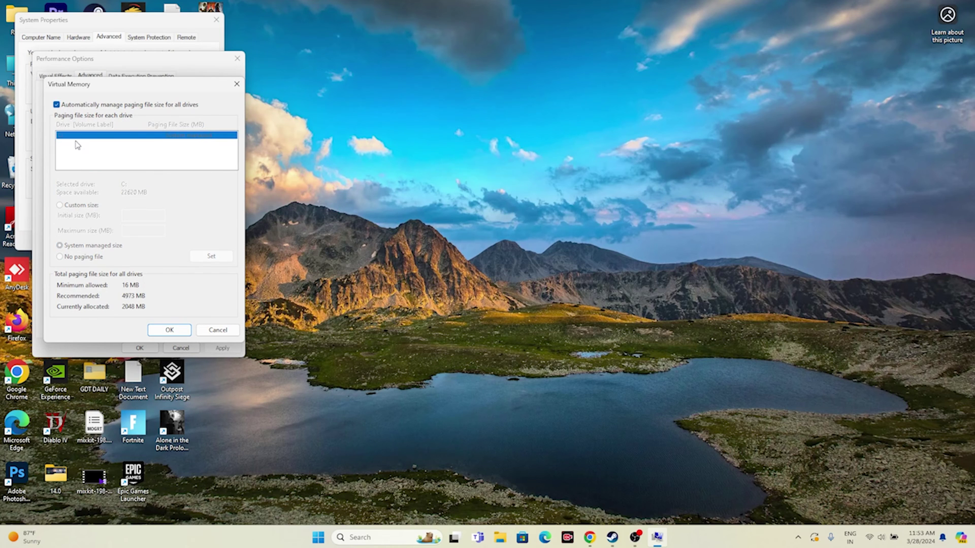
{"action": "left_click", "coordinate": [56, 105]}
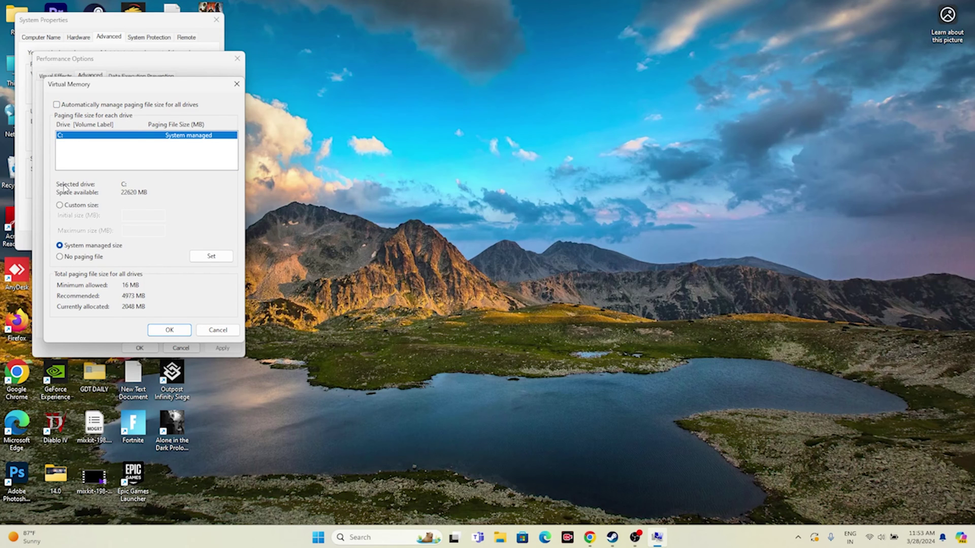
{"action": "left_click", "coordinate": [60, 205]}
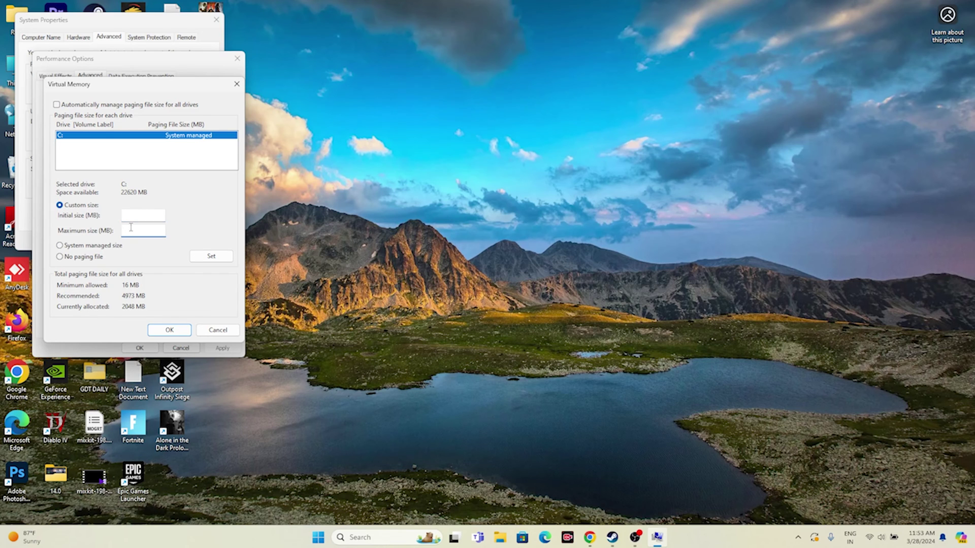
Open Calculator and check the computer's installed RAM under About in the System settings.
{"action": "left_click", "coordinate": [366, 537]}
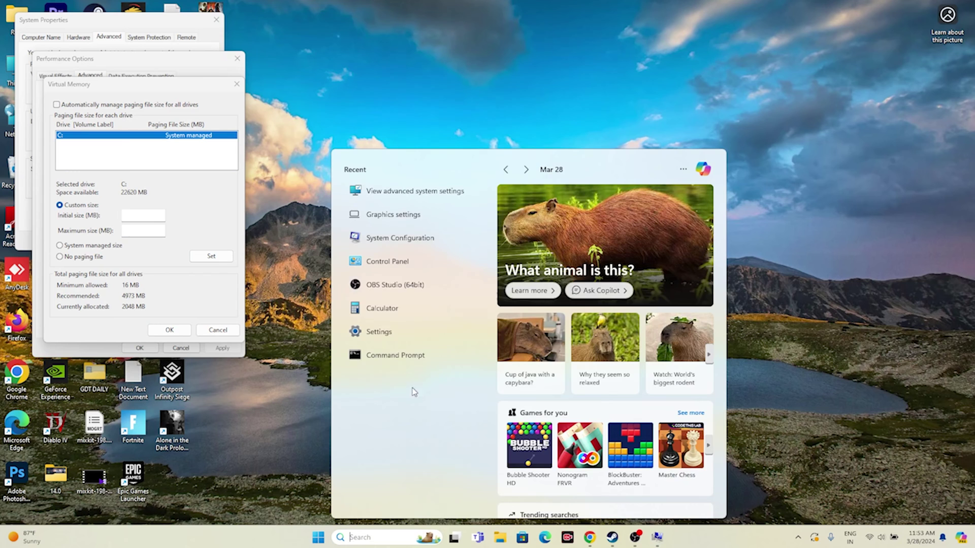
{"action": "left_click", "coordinate": [386, 308]}
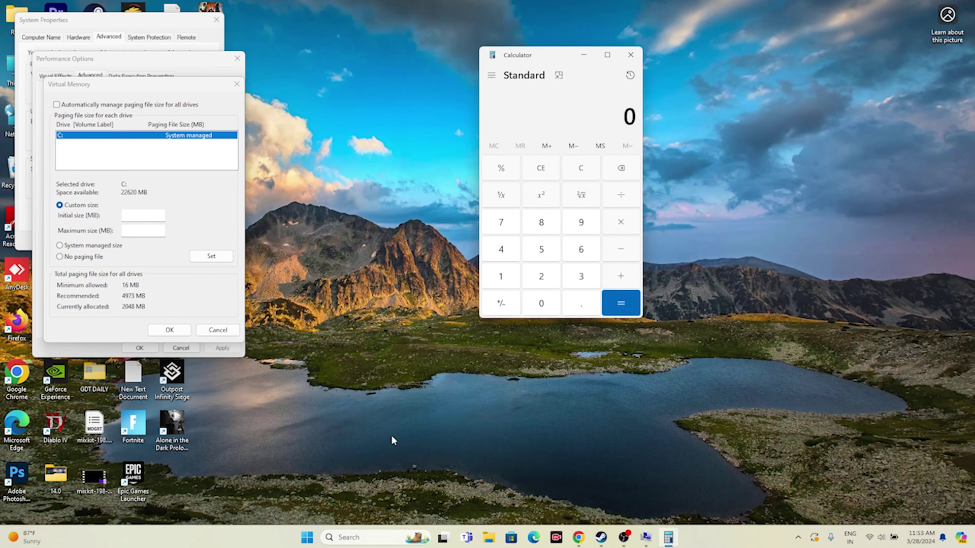
{"action": "left_click", "coordinate": [373, 536]}
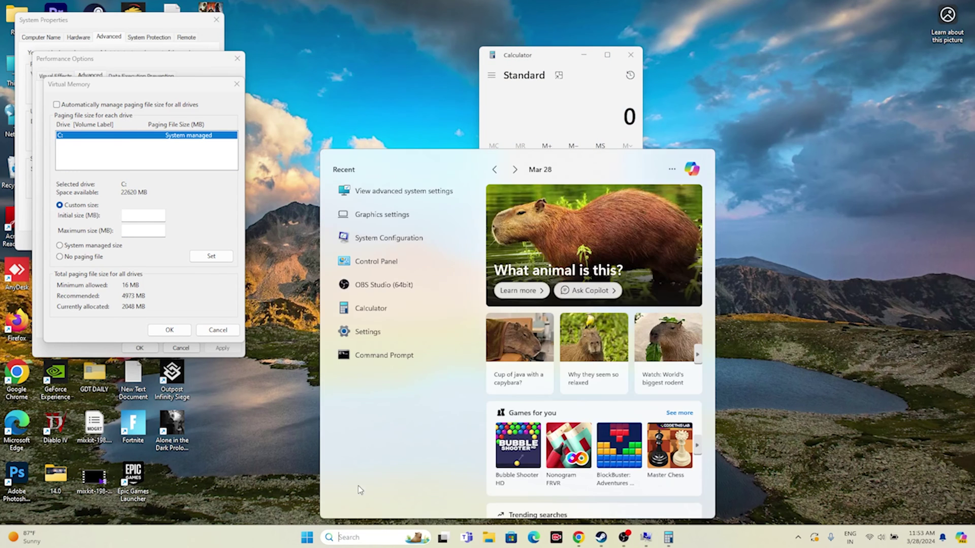
{"action": "left_click", "coordinate": [386, 331]}
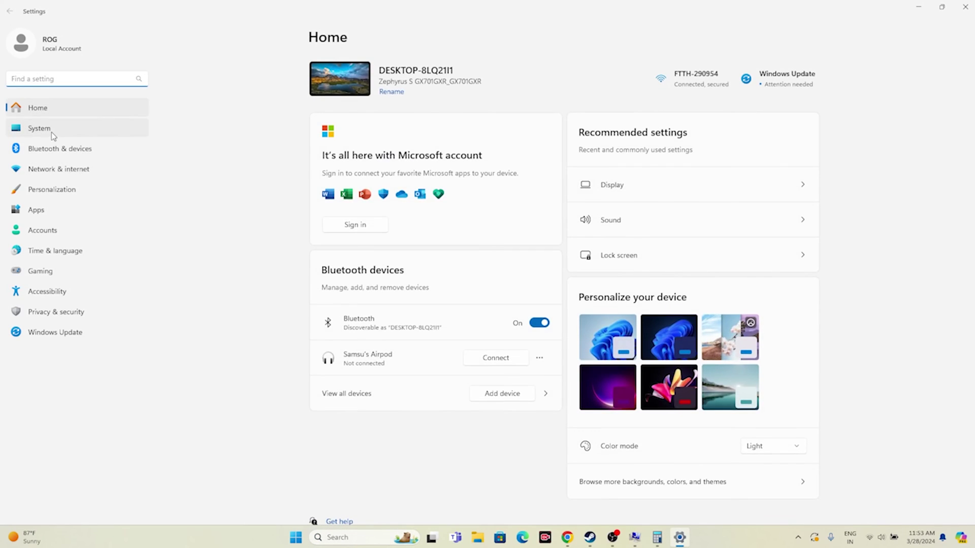
{"action": "left_click", "coordinate": [51, 130]}
{"action": "scroll", "coordinate": [443, 231], "scroll_direction": "down", "scroll_amount": 5}
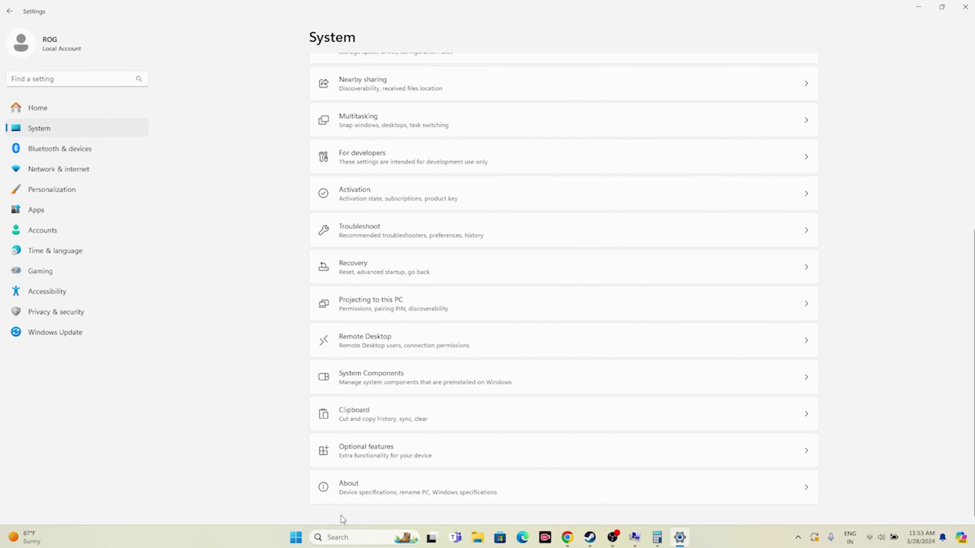
{"action": "left_click", "coordinate": [358, 487]}
{"action": "left_click_drag", "start_coordinate": [400, 161], "coordinate": [475, 161]}
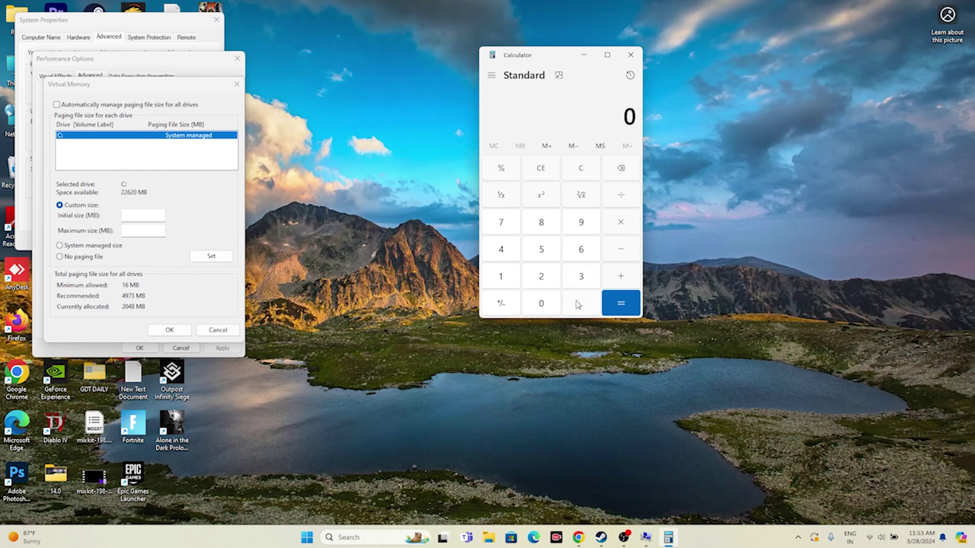
Calculate 32 × 1024 × 1.5 in Calculator to get the initial paging file size.
{"action": "left_click", "coordinate": [581, 281]}
{"action": "left_click", "coordinate": [547, 279]}
{"action": "left_click", "coordinate": [615, 227]}
{"action": "left_click", "coordinate": [503, 279]}
{"action": "left_click", "coordinate": [533, 304]}
{"action": "left_click", "coordinate": [537, 280]}
{"action": "left_click", "coordinate": [502, 253]}
{"action": "left_click", "coordinate": [619, 303]}
{"action": "left_click", "coordinate": [618, 227]}
{"action": "left_click", "coordinate": [508, 275]}
{"action": "left_click", "coordinate": [572, 304]}
{"action": "left_click", "coordinate": [548, 251]}
{"action": "left_click", "coordinate": [611, 303]}
Copy the calculated 49,152 into the initial size of the custom paging file.
{"action": "left_click_drag", "start_coordinate": [574, 114], "coordinate": [635, 120]}
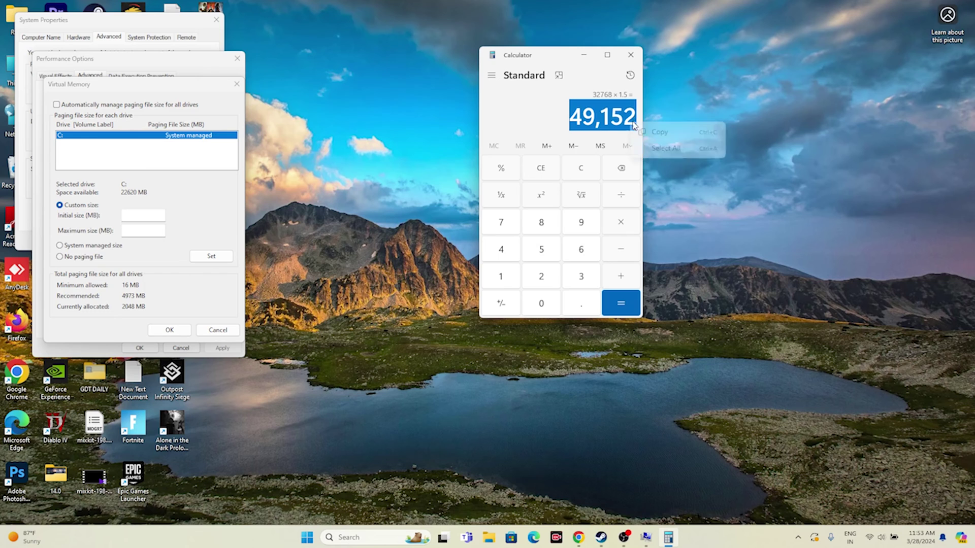
{"action": "right_click", "coordinate": [635, 119]}
{"action": "left_click", "coordinate": [655, 130]}
{"action": "right_click", "coordinate": [132, 217]}
{"action": "left_click", "coordinate": [154, 262]}
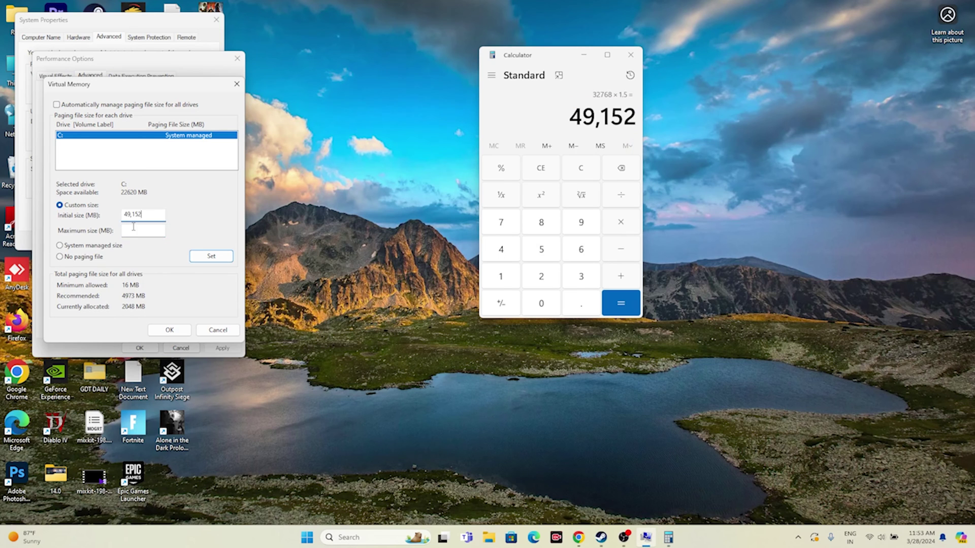
Clear Calculator and compute 32 × 1024 × 3 to get the maximum paging file size.
{"action": "left_click", "coordinate": [546, 175]}
{"action": "left_click", "coordinate": [581, 276]}
{"action": "left_click", "coordinate": [538, 278]}
{"action": "left_click", "coordinate": [501, 277]}
{"action": "left_click", "coordinate": [542, 303]}
{"action": "left_click", "coordinate": [541, 276]}
{"action": "left_click", "coordinate": [500, 250]}
{"action": "left_click", "coordinate": [620, 303]}
{"action": "left_click", "coordinate": [624, 227]}
{"action": "left_click", "coordinate": [588, 275]}
{"action": "left_click", "coordinate": [620, 303]}
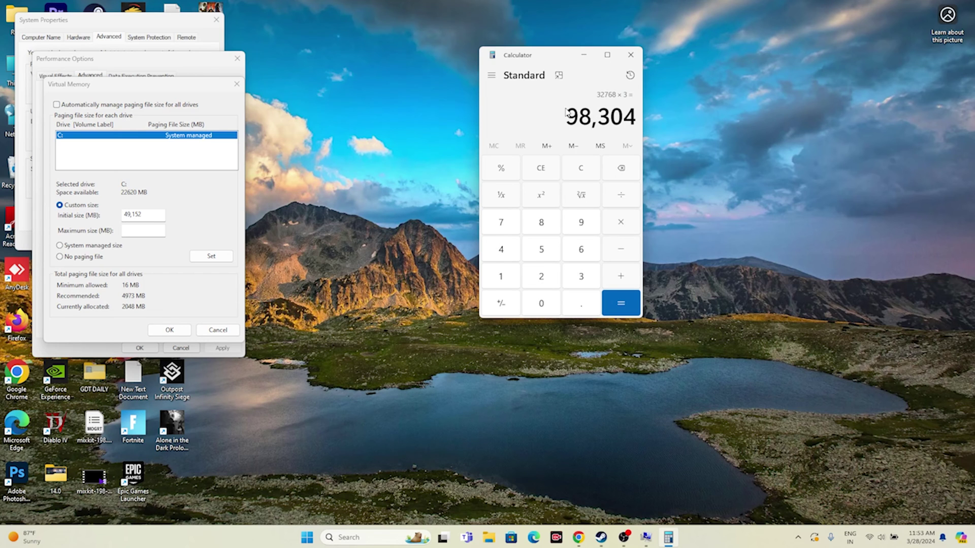
Copy the calculated 98,304 into the maximum size of the custom paging file.
{"action": "left_click_drag", "start_coordinate": [567, 116], "coordinate": [635, 120]}
{"action": "right_click", "coordinate": [635, 121]}
{"action": "left_click", "coordinate": [660, 131]}
{"action": "right_click", "coordinate": [140, 232]}
{"action": "left_click", "coordinate": [146, 272]}
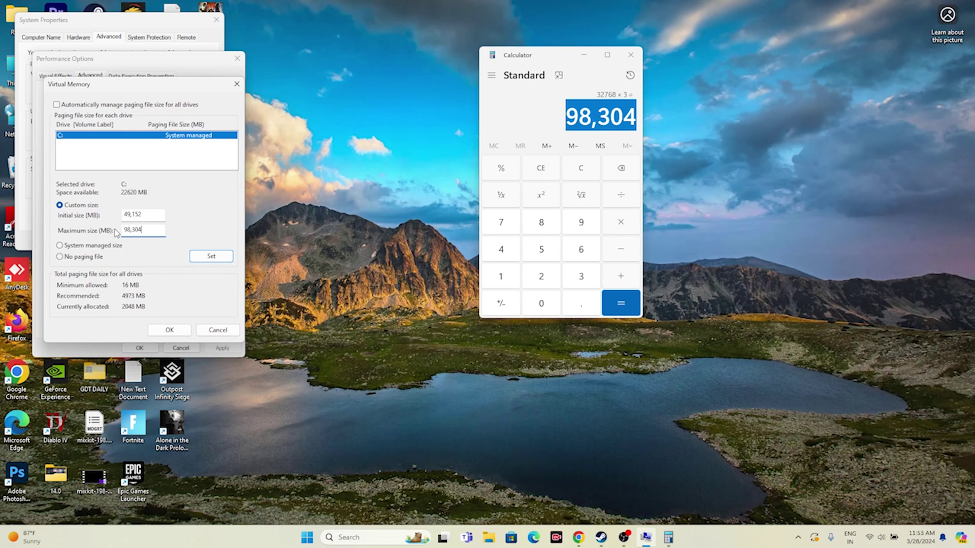
Confirm the virtual memory and performance settings, and close System Properties and Calculator.
{"action": "left_click", "coordinate": [169, 330]}
{"action": "left_click", "coordinate": [139, 348]}
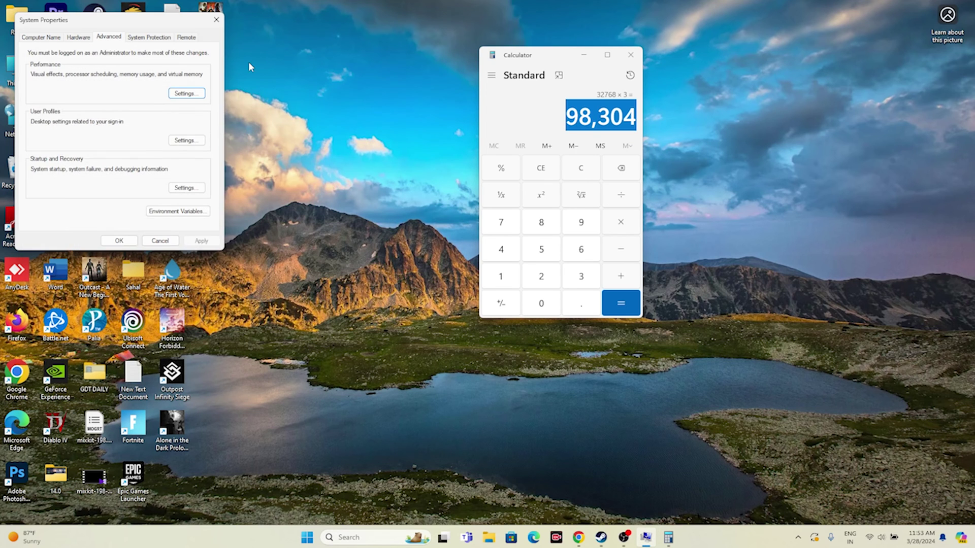
{"action": "left_click", "coordinate": [217, 19]}
{"action": "left_click", "coordinate": [631, 55]}
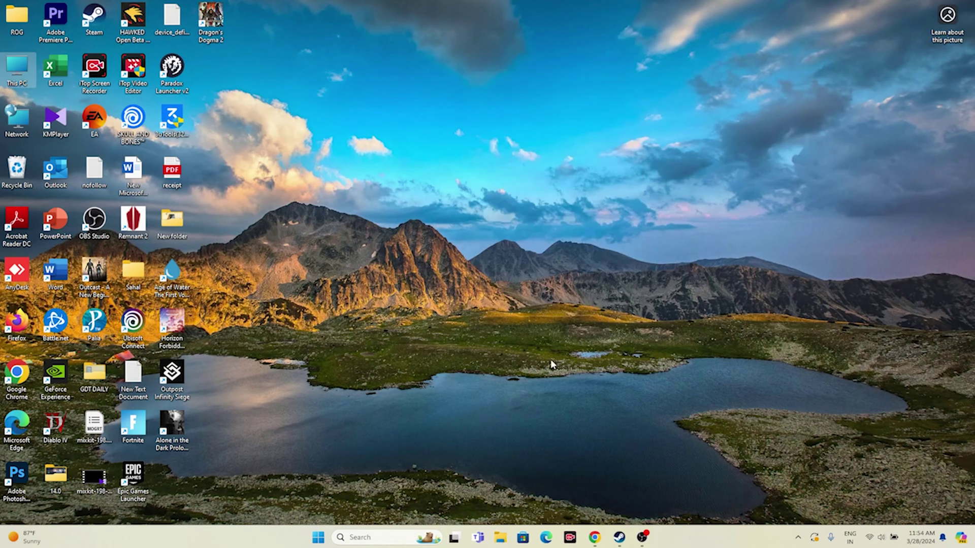
{"action": "left_click", "coordinate": [623, 537]}
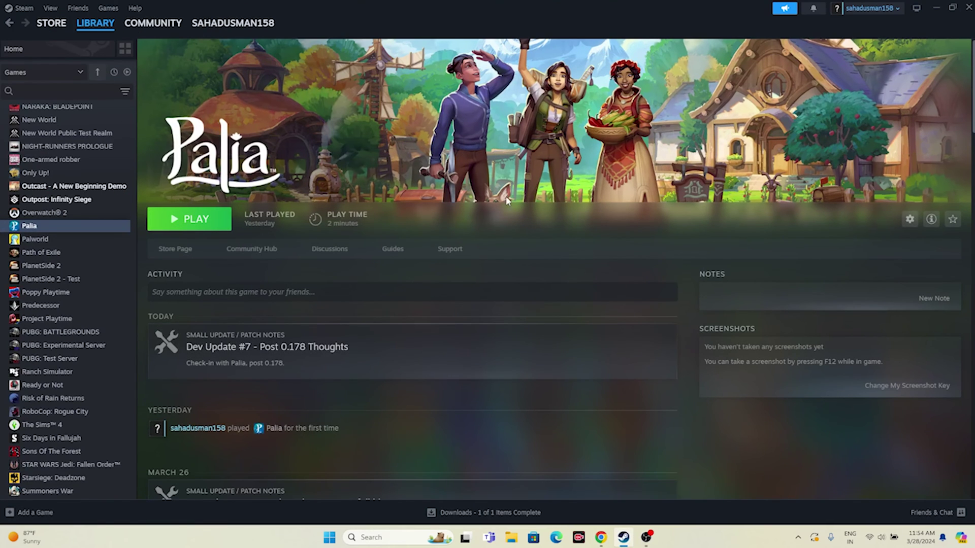
{"action": "left_click", "coordinate": [936, 7]}
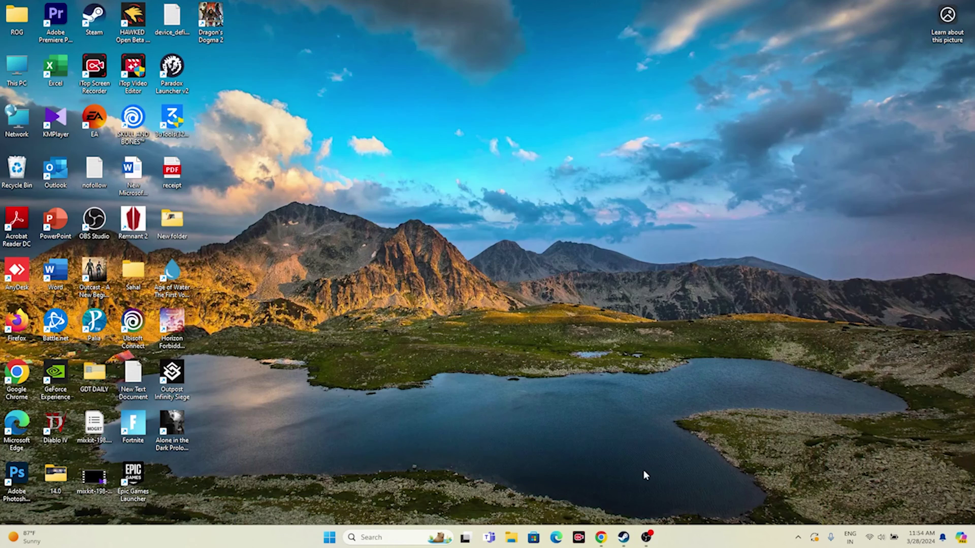
Switch to Chrome, glance at the AMD drivers page, and view the manual driver search on NVIDIA's GeForce Drivers page.
{"action": "left_click", "coordinate": [601, 537]}
{"action": "left_click", "coordinate": [567, 130]}
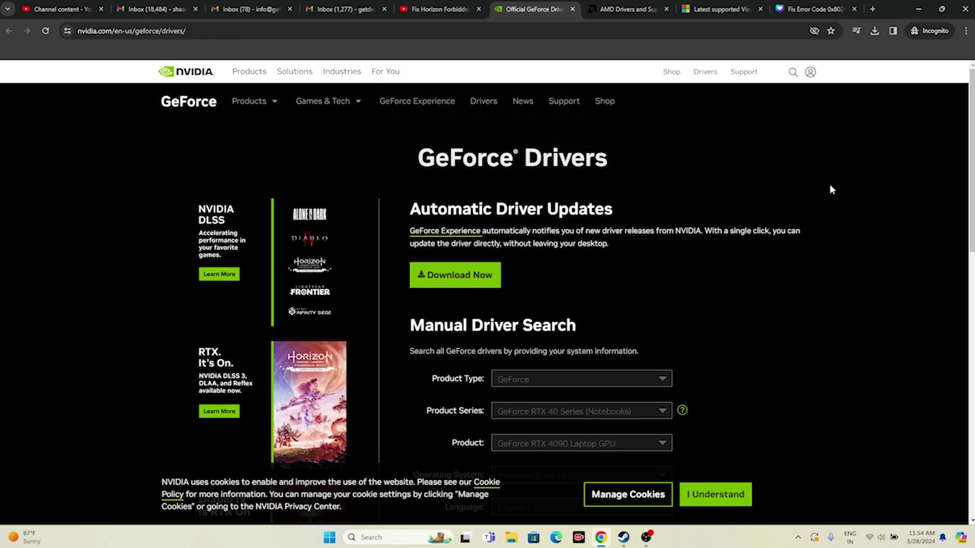
{"action": "left_click", "coordinate": [620, 5]}
{"action": "left_click", "coordinate": [530, 8]}
{"action": "scroll", "coordinate": [799, 190], "scroll_direction": "down", "scroll_amount": 4}
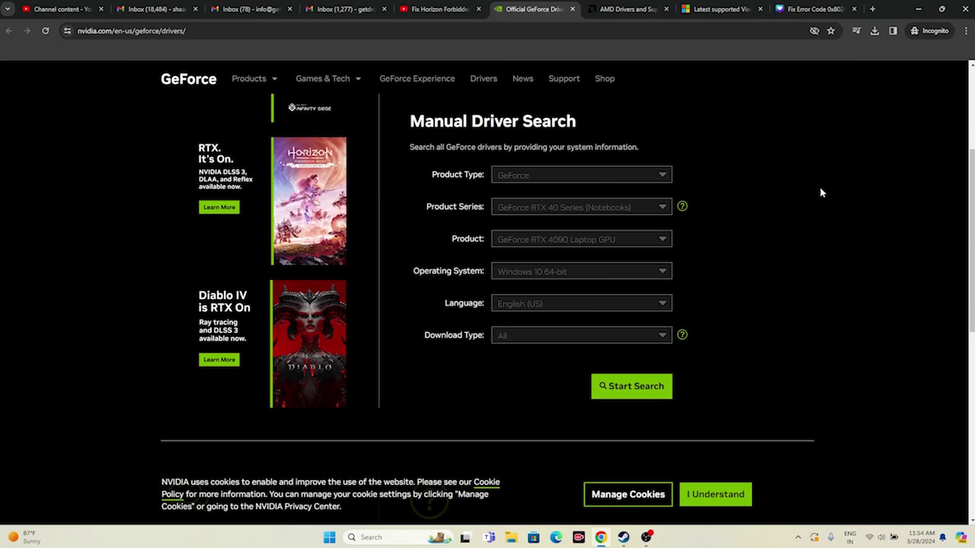
Set the manual driver search to GeForce, GeForce RTX 40 Series, NVIDIA GeForce RTX 4090 and Windows 11.
{"action": "left_click", "coordinate": [513, 175]}
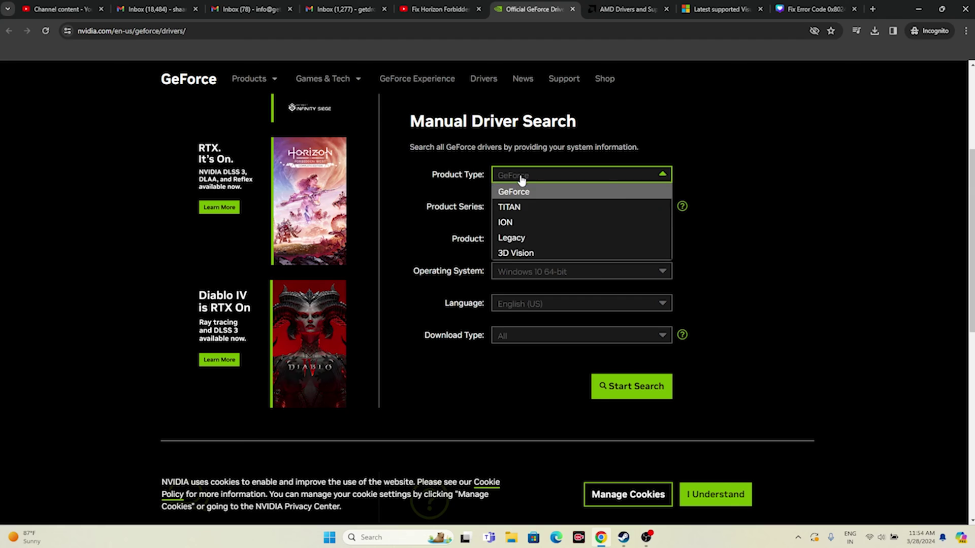
{"action": "left_click", "coordinate": [655, 191]}
{"action": "left_click", "coordinate": [512, 207]}
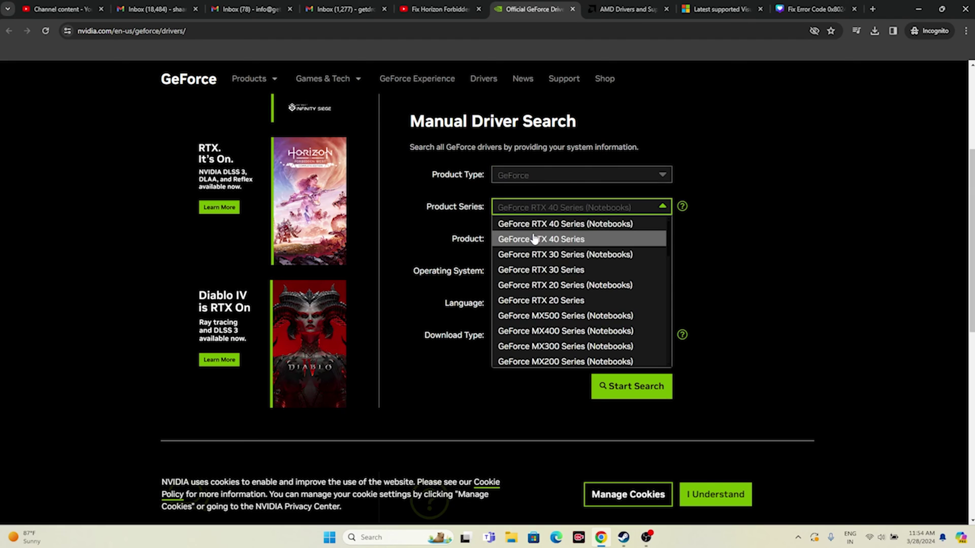
{"action": "left_click", "coordinate": [534, 238]}
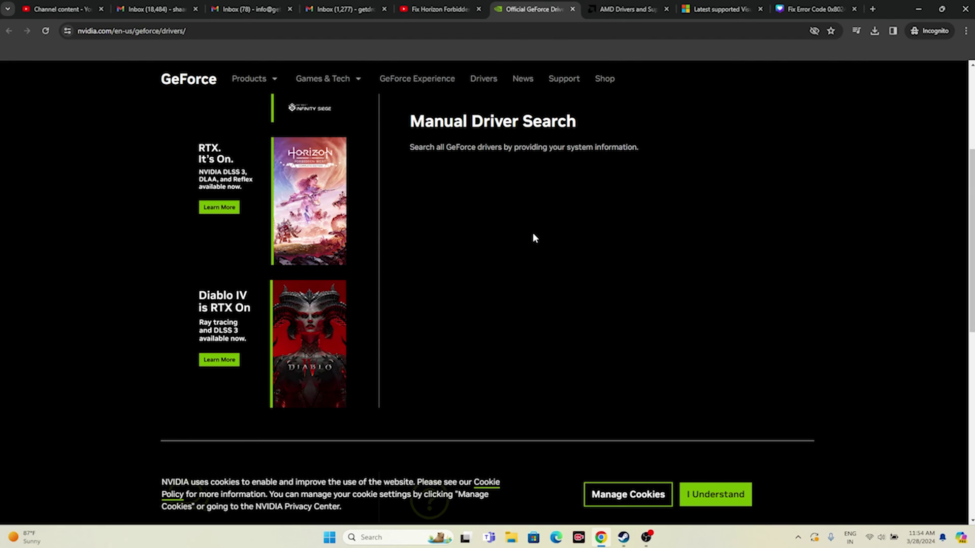
{"action": "left_click", "coordinate": [534, 239]}
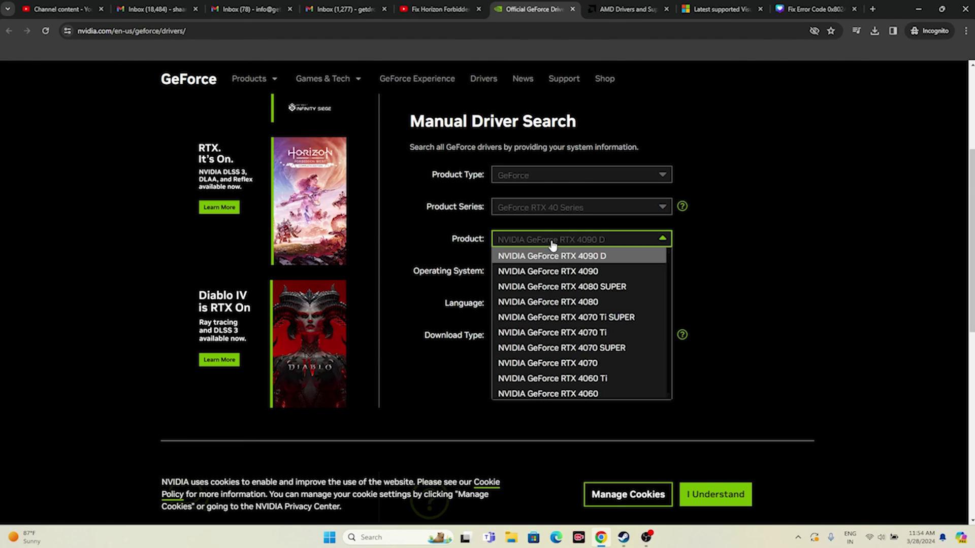
{"action": "left_click", "coordinate": [564, 272]}
{"action": "left_click", "coordinate": [564, 273]}
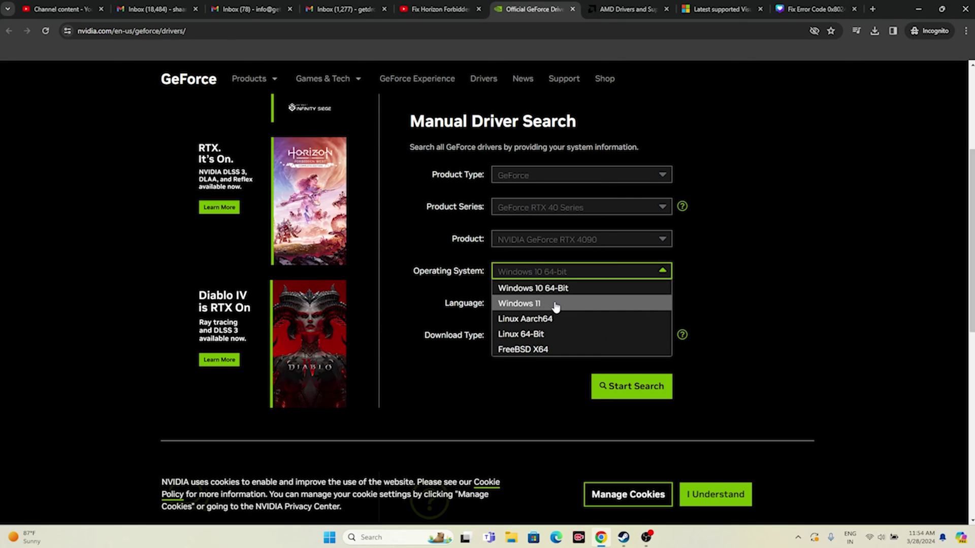
{"action": "left_click", "coordinate": [528, 305]}
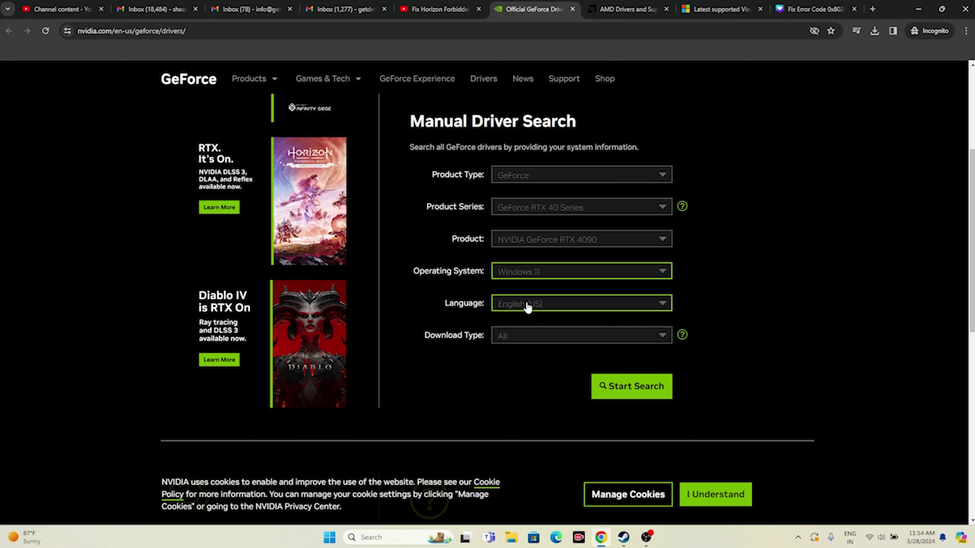
Run the driver search and highlight the version and release date of the newest NVIDIA Studio Driver.
{"action": "left_click", "coordinate": [633, 386]}
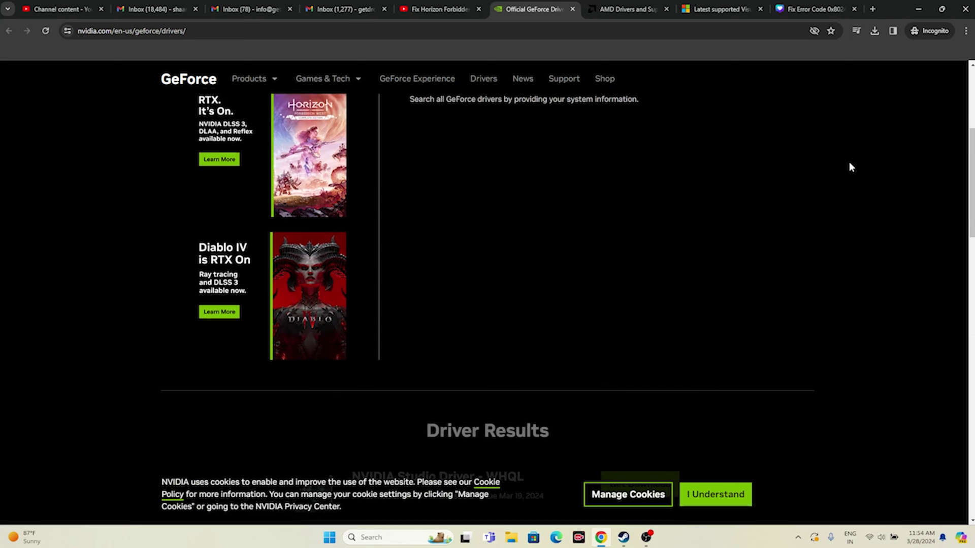
{"action": "left_click_drag", "start_coordinate": [405, 258], "coordinate": [431, 256]}
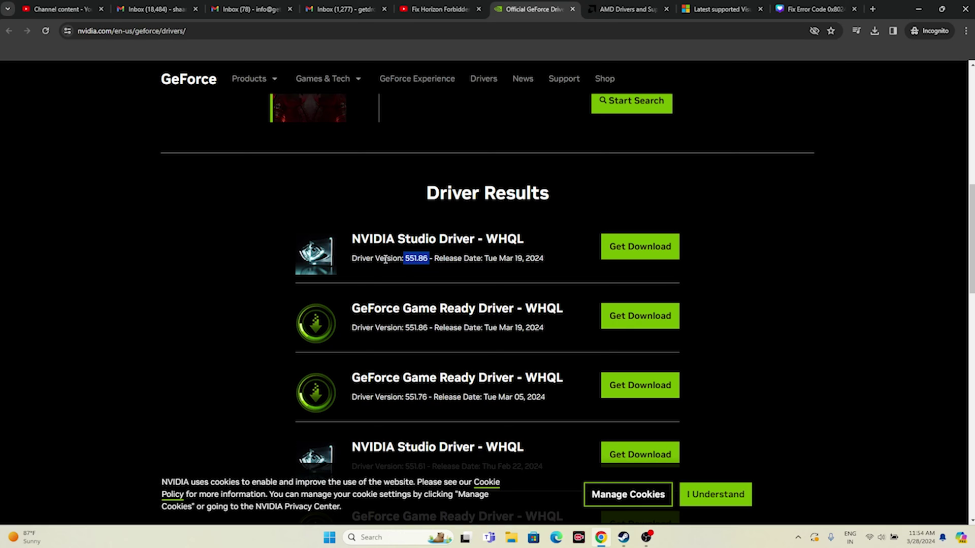
{"action": "left_click_drag", "start_coordinate": [350, 237], "coordinate": [543, 258]}
{"action": "left_click", "coordinate": [547, 263]}
On the AMD support page, select the Radeon RX 7600S under Graphics, RX 7000S Series, and open its drivers page.
{"action": "left_click", "coordinate": [627, 9]}
{"action": "left_click", "coordinate": [243, 244]}
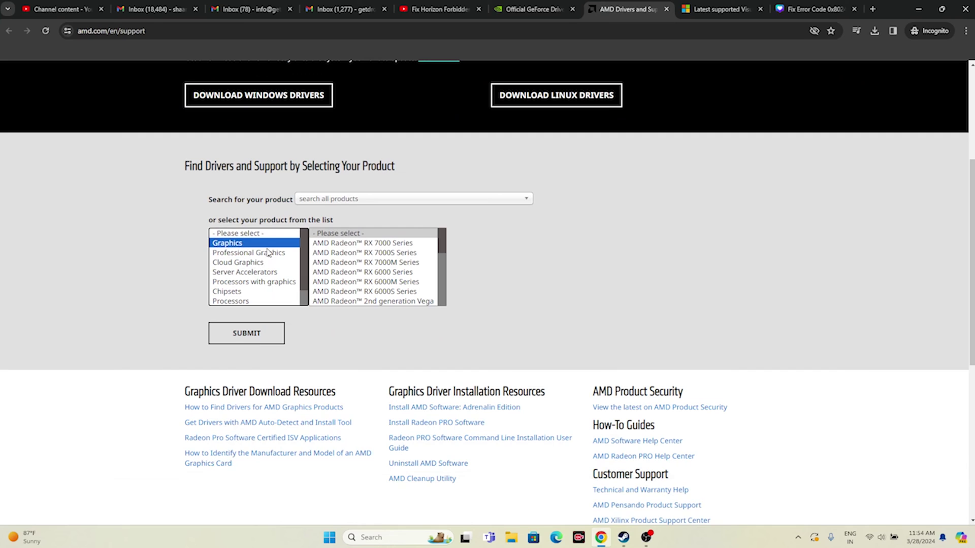
{"action": "left_click", "coordinate": [346, 252]}
{"action": "left_click", "coordinate": [490, 243]}
{"action": "left_click", "coordinate": [598, 253]}
{"action": "left_click", "coordinate": [281, 333]}
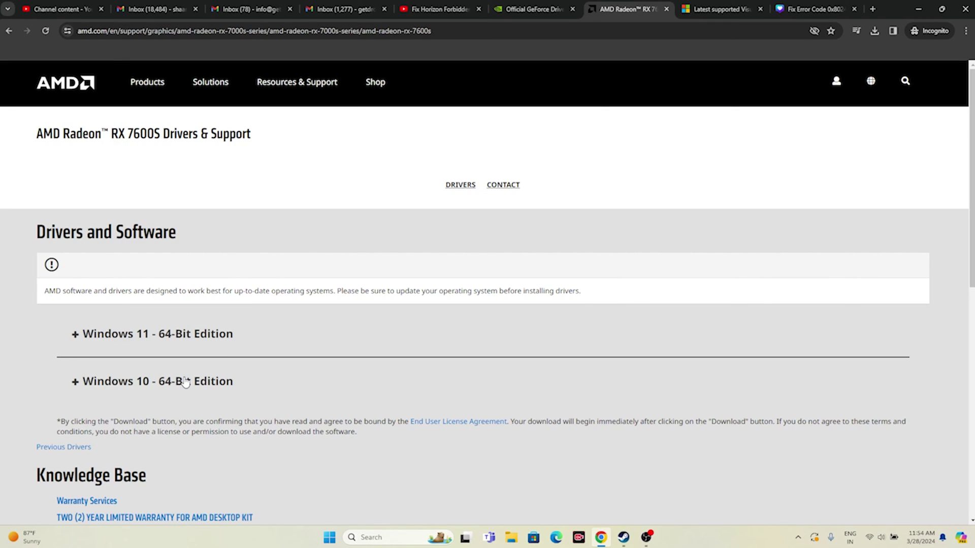
Switch to the Microsoft Visual C++ Redistributable latest supported downloads page and highlight its title.
{"action": "left_click", "coordinate": [721, 8]}
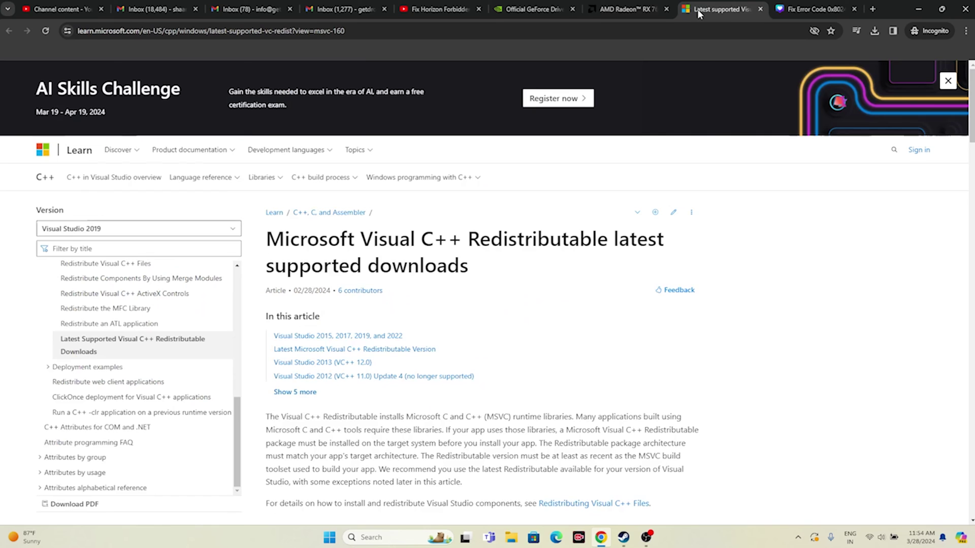
{"action": "left_click_drag", "start_coordinate": [482, 271], "coordinate": [268, 239]}
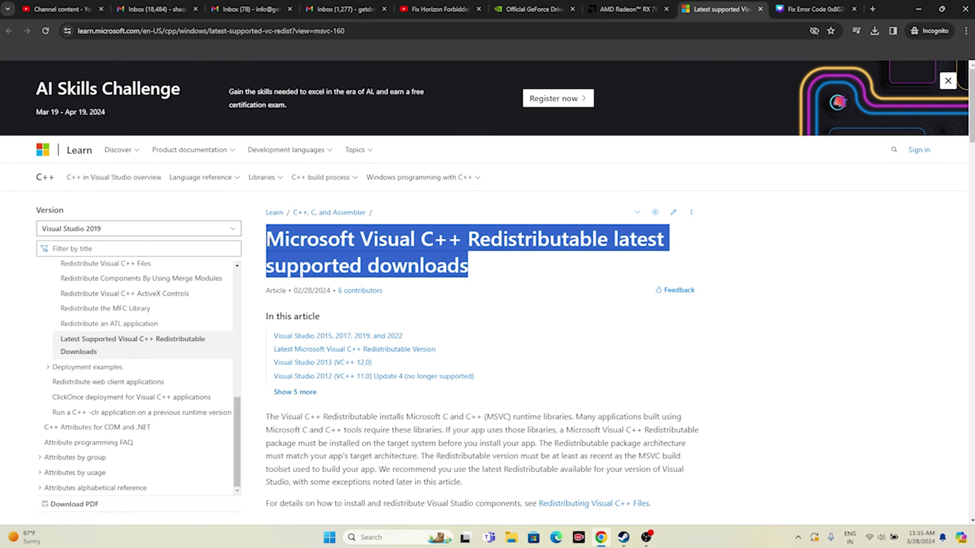
{"action": "left_click", "coordinate": [477, 266]}
Highlight the X64 and X86 entries in the latest Visual C++ Redistributable version table, and minimize the browser.
{"action": "scroll", "coordinate": [518, 264], "scroll_direction": "down", "scroll_amount": 10}
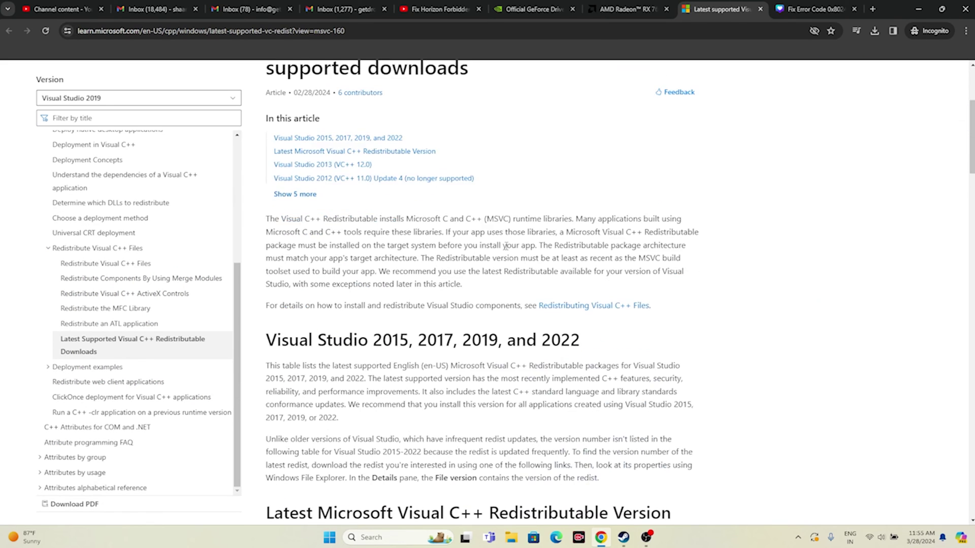
{"action": "double_click", "coordinate": [277, 304]}
{"action": "left_click", "coordinate": [274, 296]}
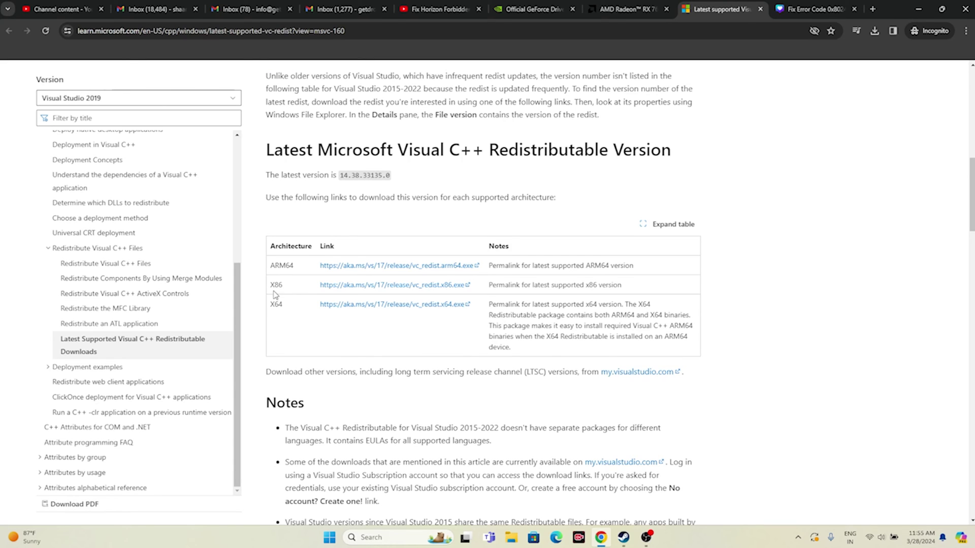
{"action": "double_click", "coordinate": [274, 286]}
{"action": "left_click", "coordinate": [387, 327]}
{"action": "left_click", "coordinate": [919, 9]}
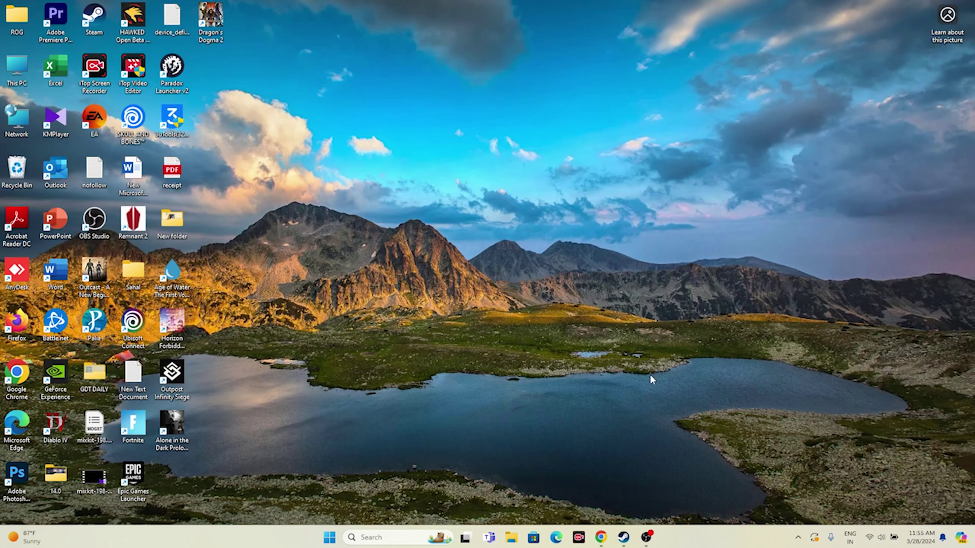